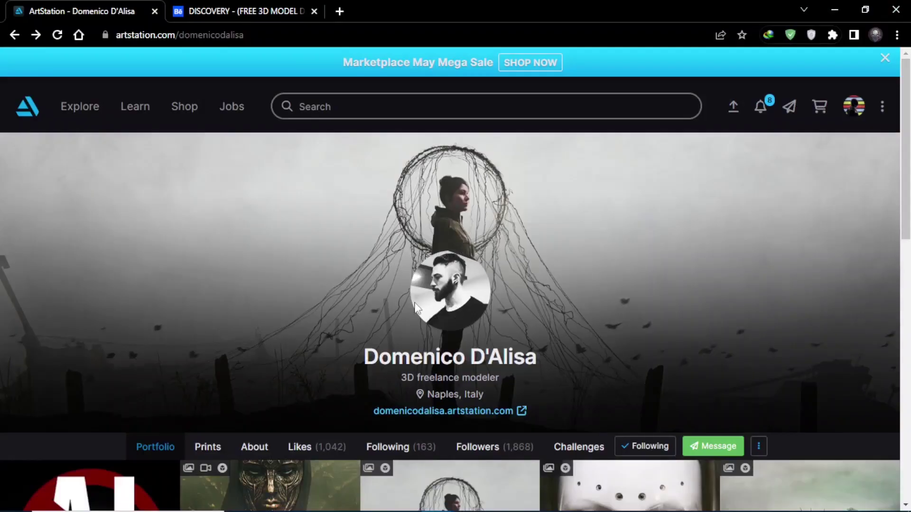
- Open the DISCOVERY free 3D astronaut model artwork from the ArtStation portfolio
{"action": "scroll", "coordinate": [456, 365], "scroll_direction": "down", "scroll_amount": 10}
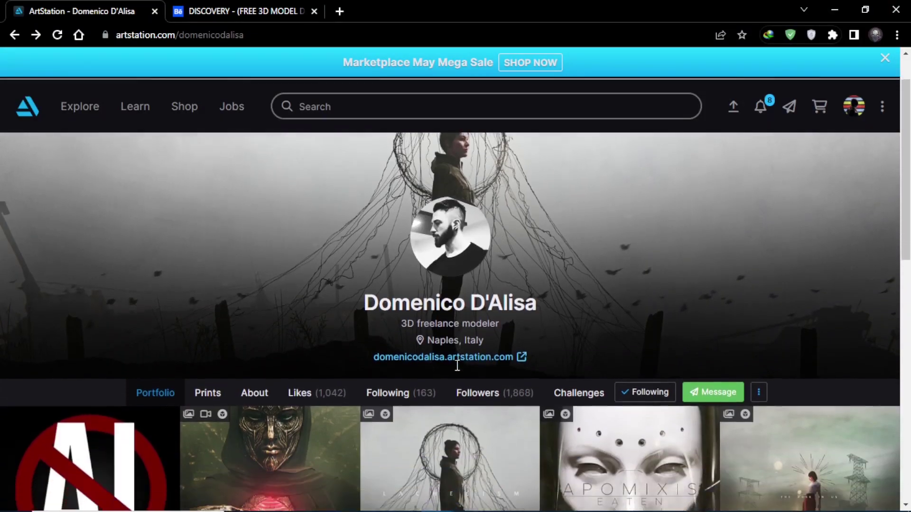
{"action": "scroll", "coordinate": [457, 366], "scroll_direction": "down", "scroll_amount": 5}
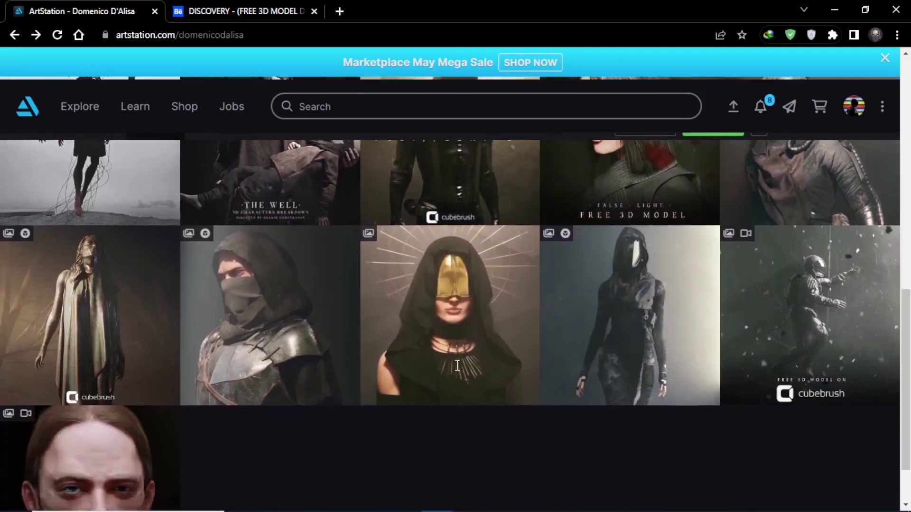
{"action": "scroll", "coordinate": [456, 366], "scroll_direction": "up", "scroll_amount": 9}
{"action": "scroll", "coordinate": [458, 372], "scroll_direction": "up", "scroll_amount": 3}
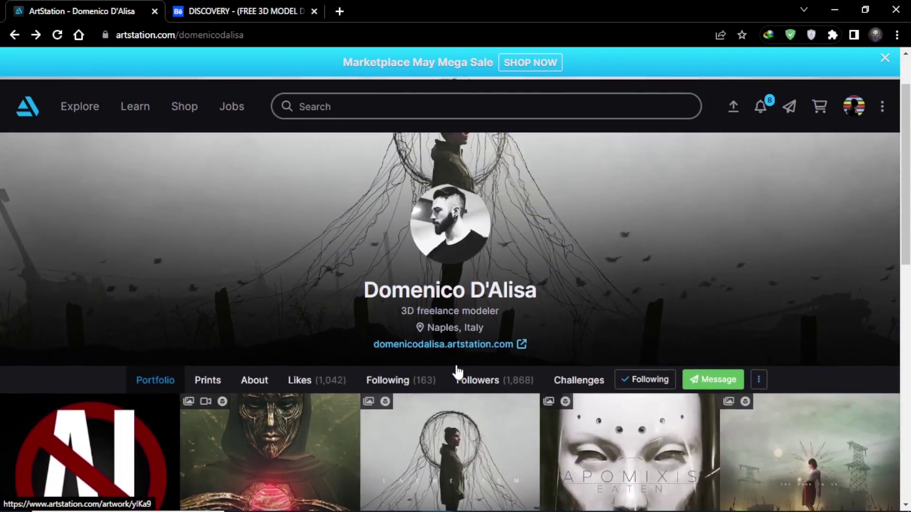
{"action": "scroll", "coordinate": [467, 369], "scroll_direction": "down", "scroll_amount": 7}
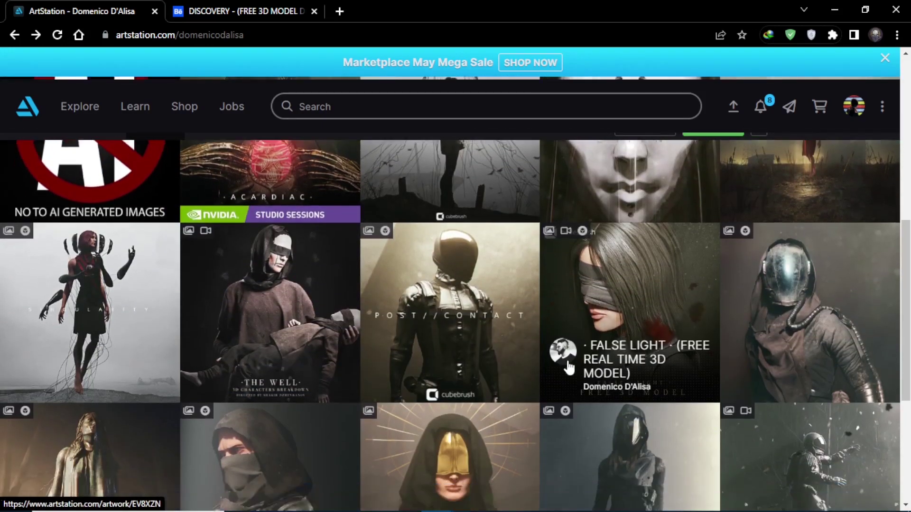
{"action": "scroll", "coordinate": [557, 361], "scroll_direction": "down", "scroll_amount": 3}
{"action": "left_click", "coordinate": [789, 371]}
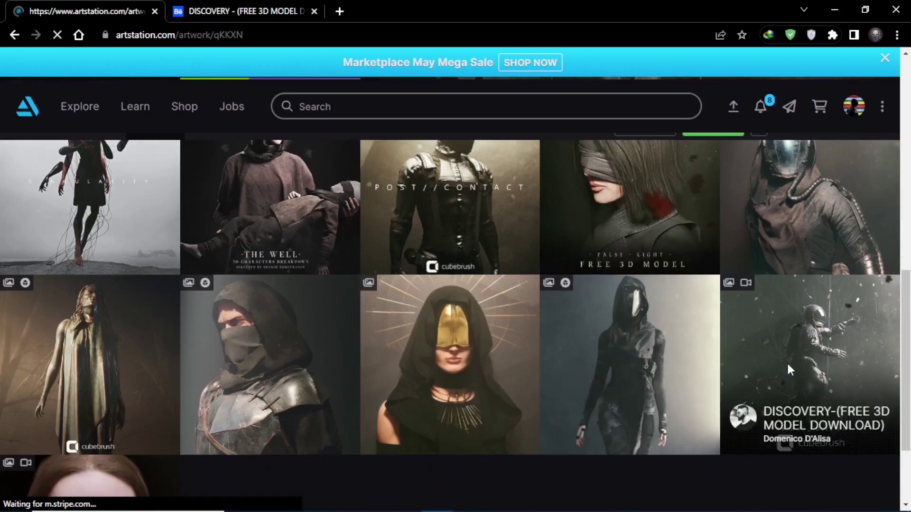
- Switch to the Behance DISCOVERY project tab
{"action": "scroll", "coordinate": [529, 286], "scroll_direction": "down", "scroll_amount": 10}
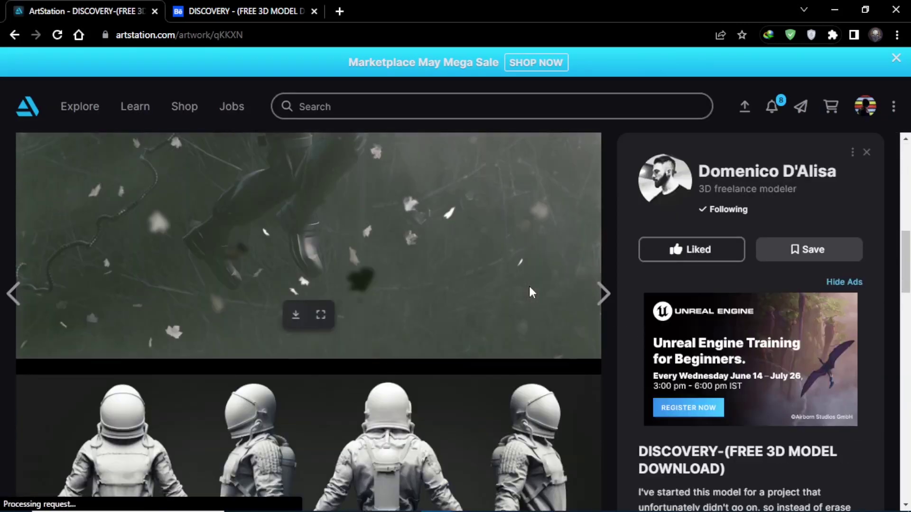
{"action": "scroll", "coordinate": [527, 294], "scroll_direction": "up", "scroll_amount": 10}
{"action": "left_click", "coordinate": [248, 9]}
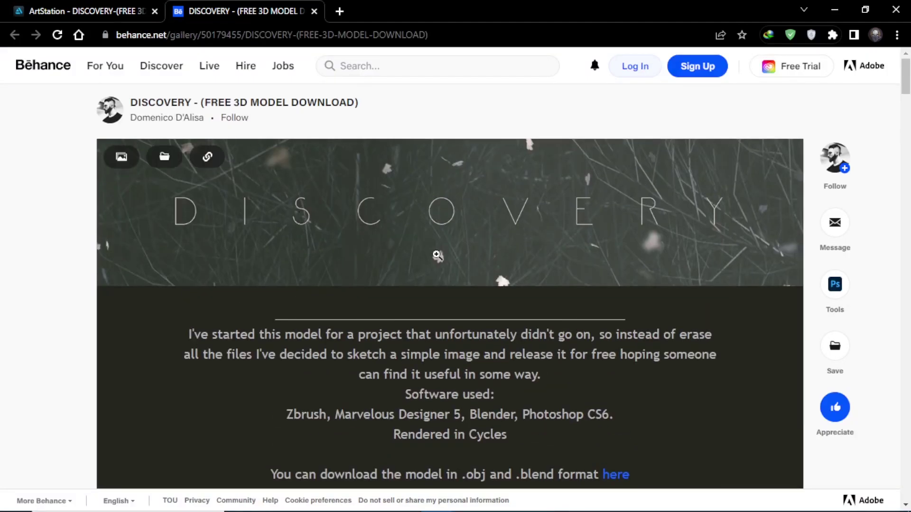
- Follow the Behance description's 'here' link to the Cubebrush DISCOVERY product page
{"action": "scroll", "coordinate": [437, 255], "scroll_direction": "down", "scroll_amount": 20}
{"action": "scroll", "coordinate": [436, 254], "scroll_direction": "down", "scroll_amount": 20}
{"action": "scroll", "coordinate": [436, 255], "scroll_direction": "up", "scroll_amount": 20}
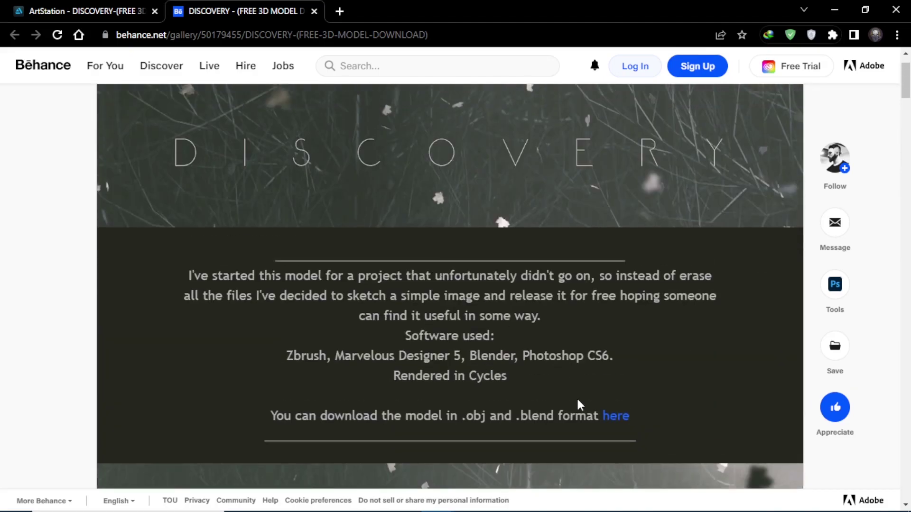
{"action": "left_click", "coordinate": [616, 417]}
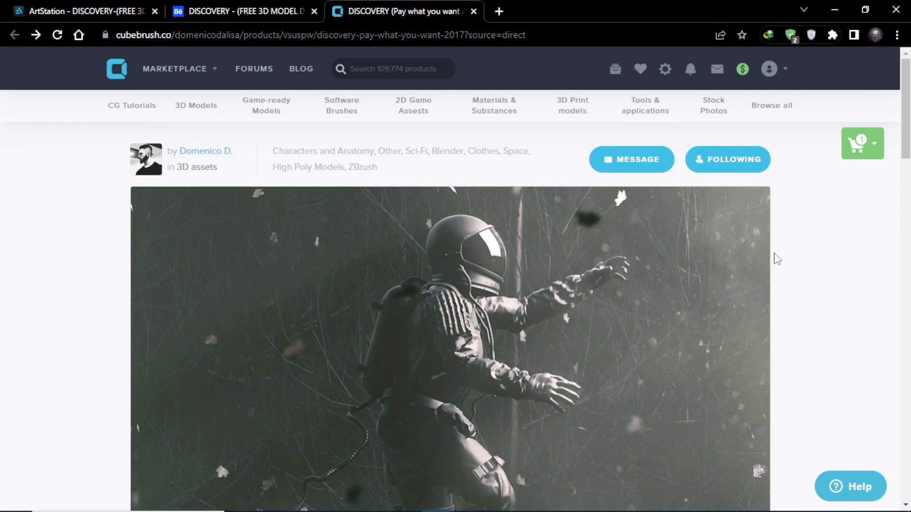
- Rate the product five stars and download the 68.66 MB ASTRONAUT.rar attachment
{"action": "scroll", "coordinate": [776, 259], "scroll_direction": "down", "scroll_amount": 10}
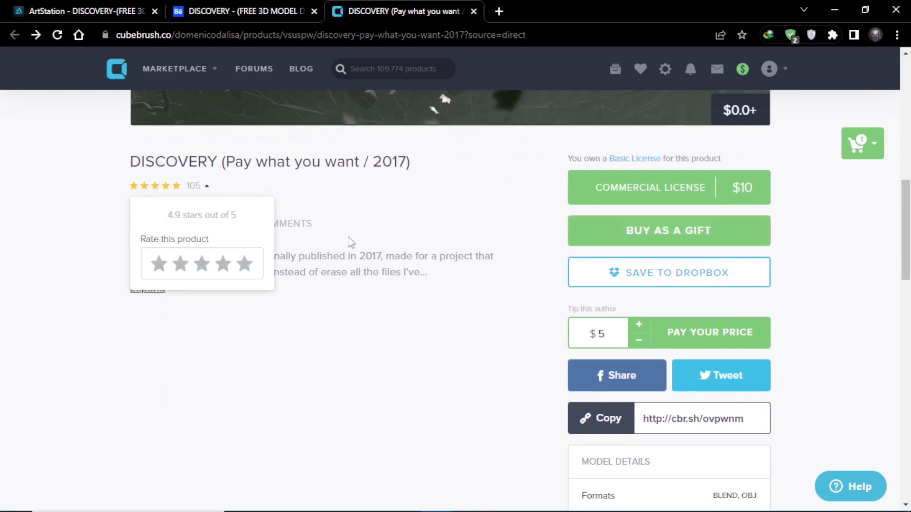
{"action": "left_click", "coordinate": [245, 264]}
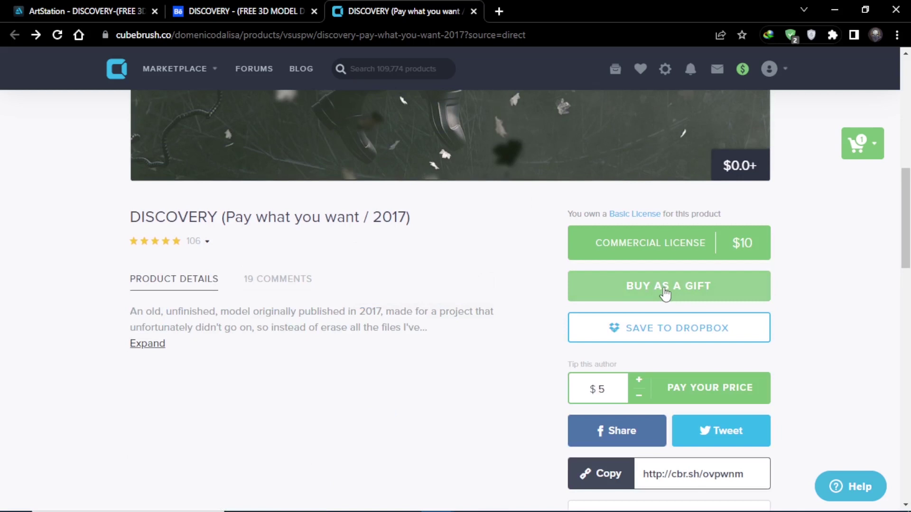
{"action": "scroll", "coordinate": [666, 294], "scroll_direction": "down", "scroll_amount": 1}
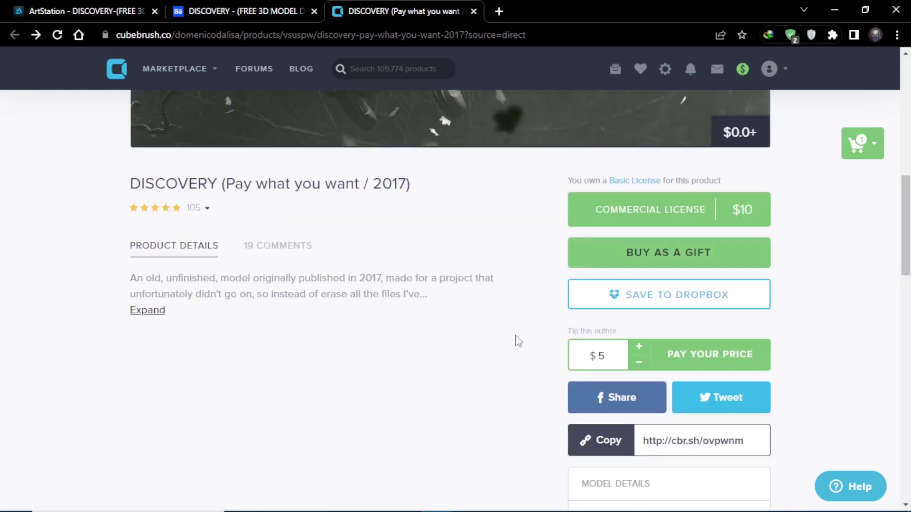
{"action": "scroll", "coordinate": [517, 340], "scroll_direction": "down", "scroll_amount": 10}
{"action": "scroll", "coordinate": [518, 341], "scroll_direction": "down", "scroll_amount": 1}
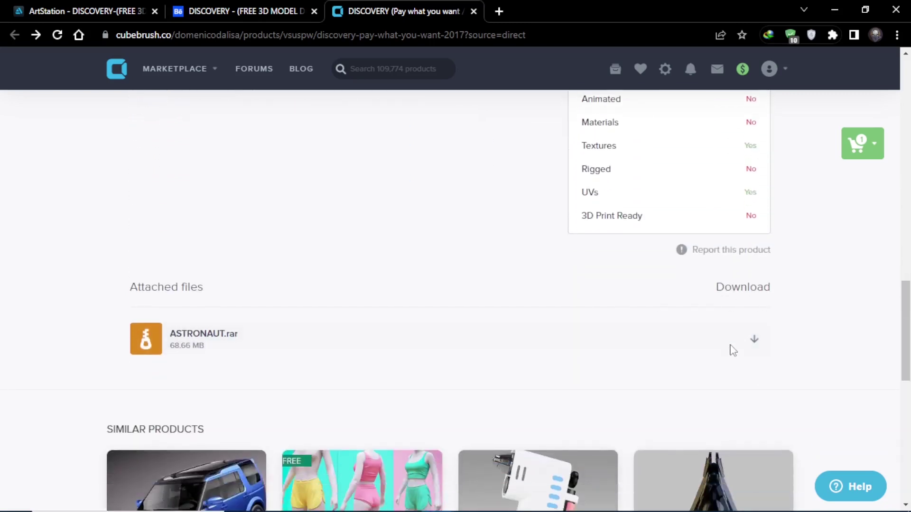
{"action": "left_click", "coordinate": [753, 343]}
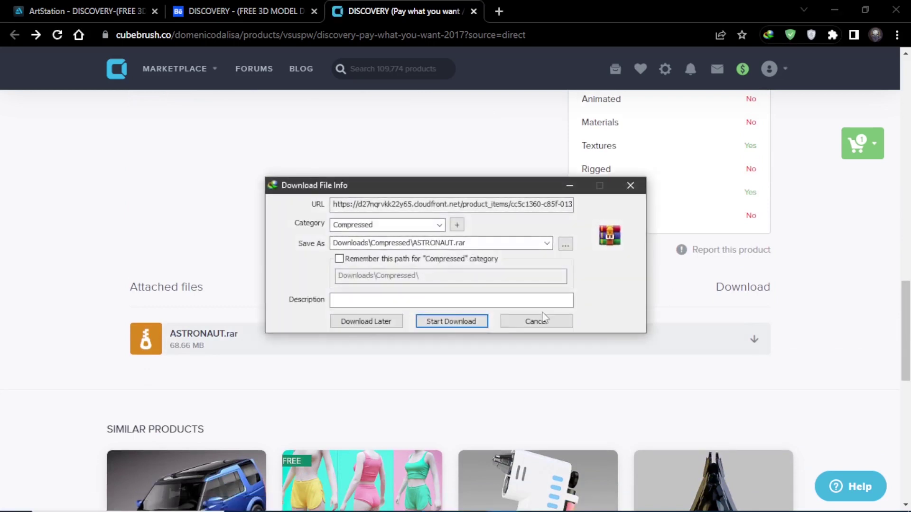
{"action": "left_click", "coordinate": [459, 321]}
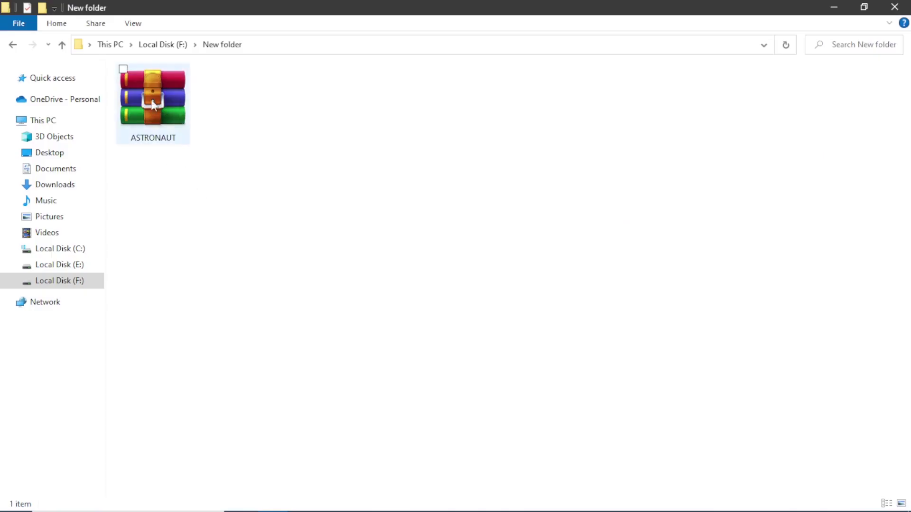
- Extract ASTRONAUT.rar into an ASTRONAUT folder
{"action": "left_click", "coordinate": [163, 110]}
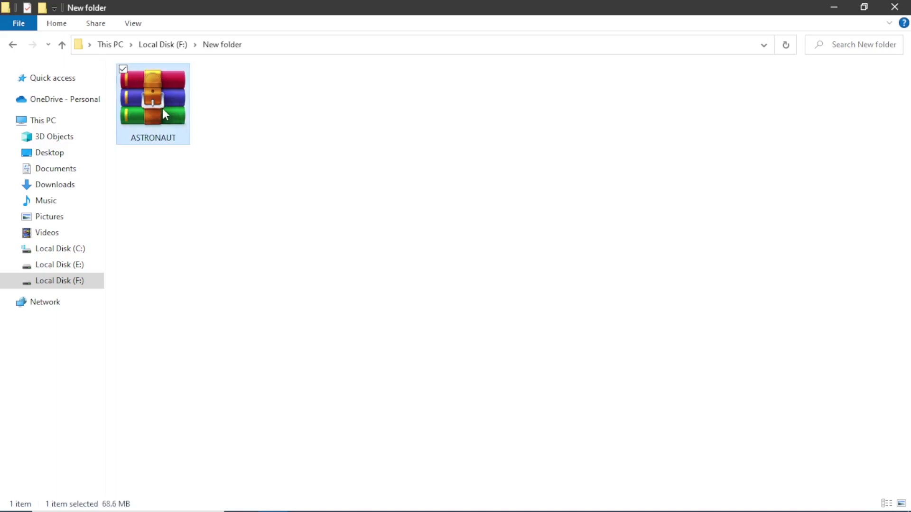
{"action": "right_click", "coordinate": [163, 108]}
{"action": "left_click", "coordinate": [141, 201]}
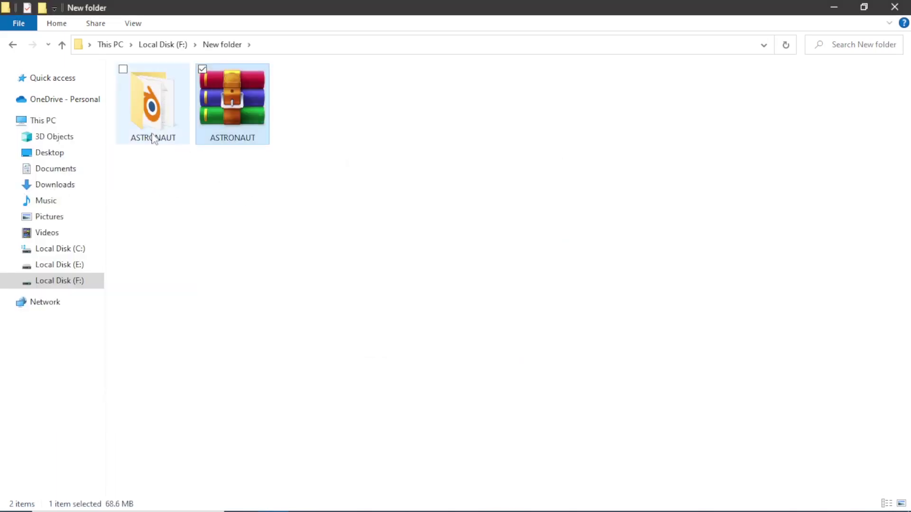
- Open ASTRONAUT_HIGH_POLY.blend from the extracted folder in Blender
{"action": "double_click", "coordinate": [158, 110]}
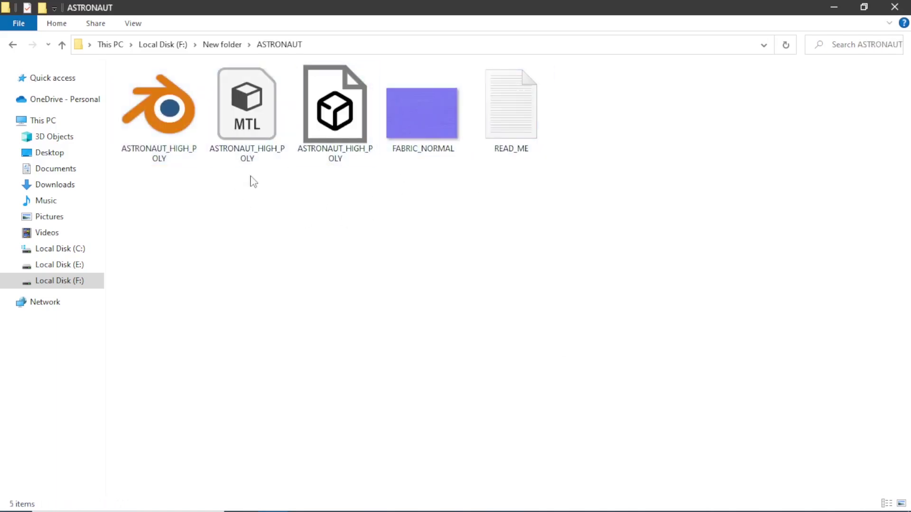
{"action": "left_click", "coordinate": [169, 137]}
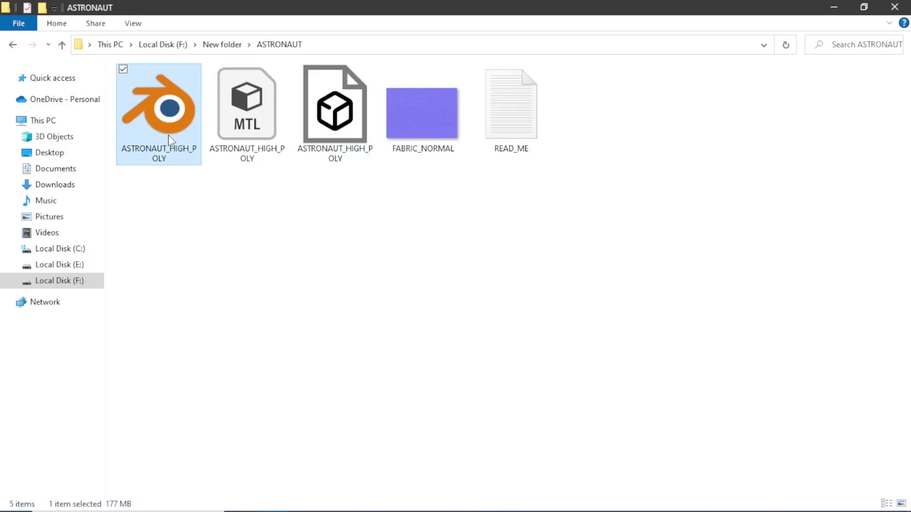
{"action": "double_click", "coordinate": [169, 136]}
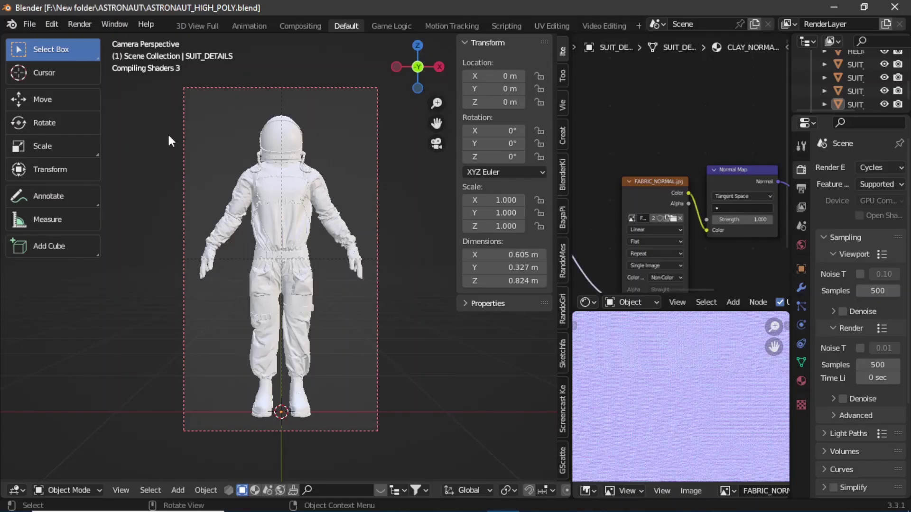
- Frame the astronaut from the front and enlarge the 3D viewport over the node and image editors
{"action": "middle_click_drag", "start_coordinate": [171, 141], "coordinate": [227, 138]}
{"action": "scroll", "coordinate": [432, 72], "scroll_direction": "down", "scroll_amount": 5}
{"action": "left_click_drag", "start_coordinate": [433, 75], "coordinate": [417, 77]}
{"action": "left_click", "coordinate": [277, 81]}
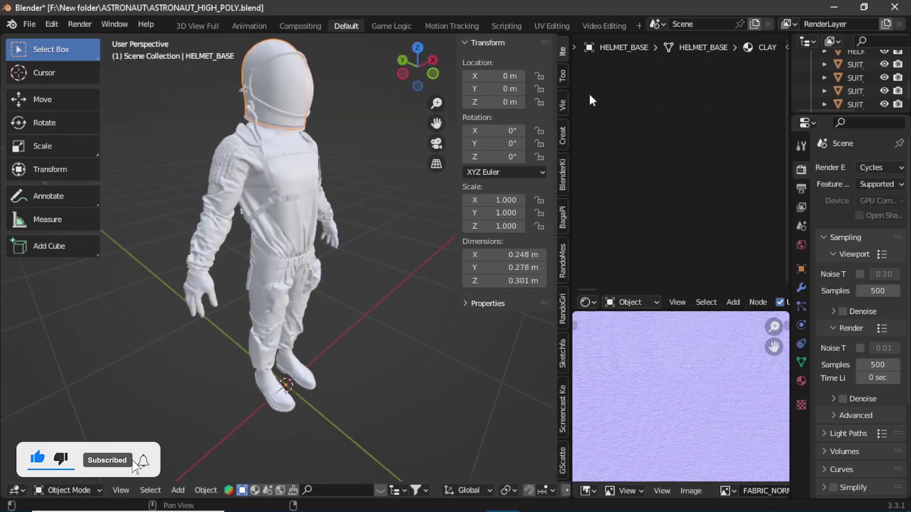
{"action": "left_click_drag", "start_coordinate": [573, 292], "coordinate": [631, 142]}
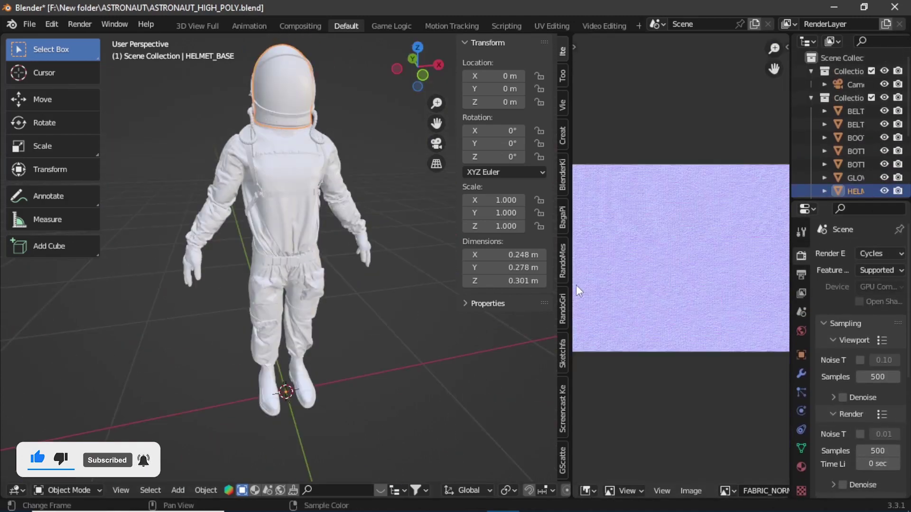
{"action": "left_click_drag", "start_coordinate": [570, 35], "coordinate": [557, 129]}
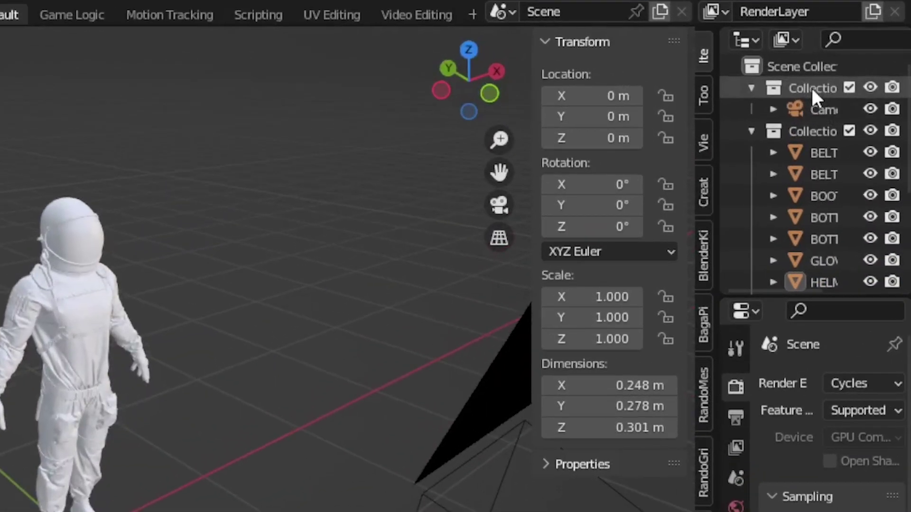
- Delete the scene camera and its collection
{"action": "left_click", "coordinate": [833, 78]}
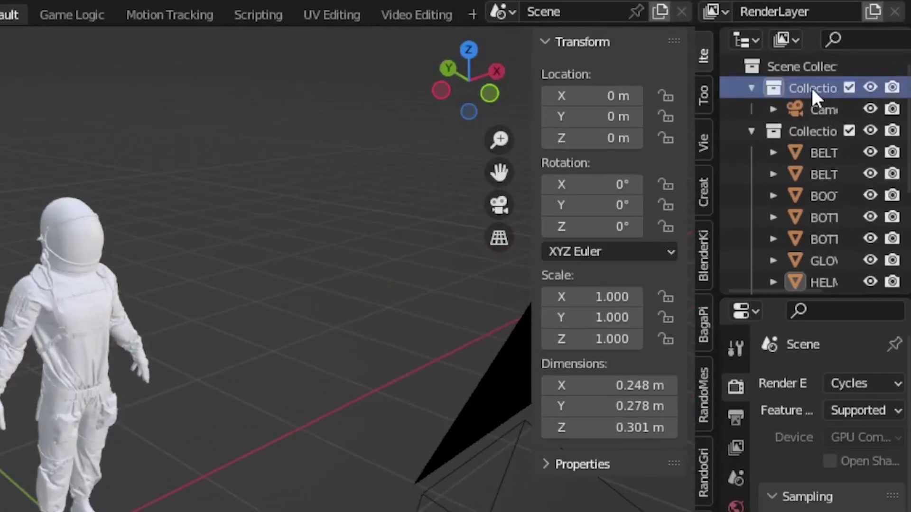
{"action": "left_click", "coordinate": [812, 118]}
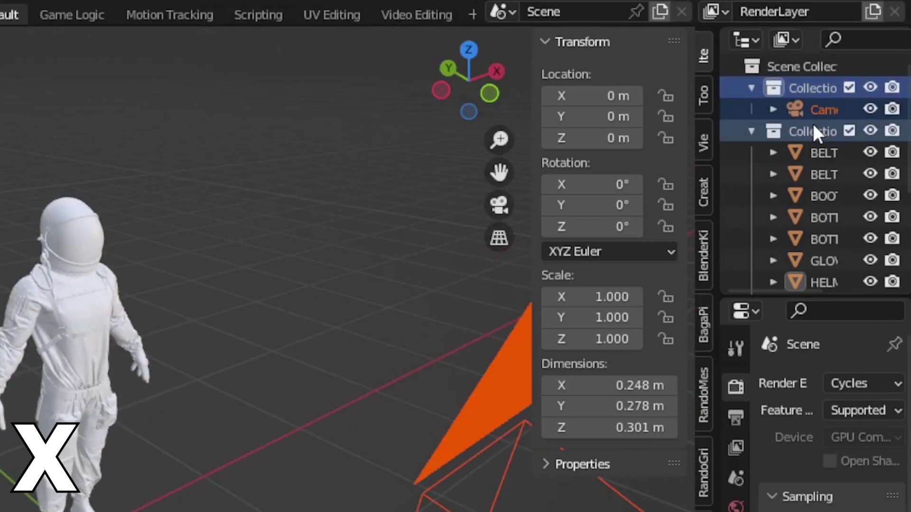
{"action": "key", "text": "x"}
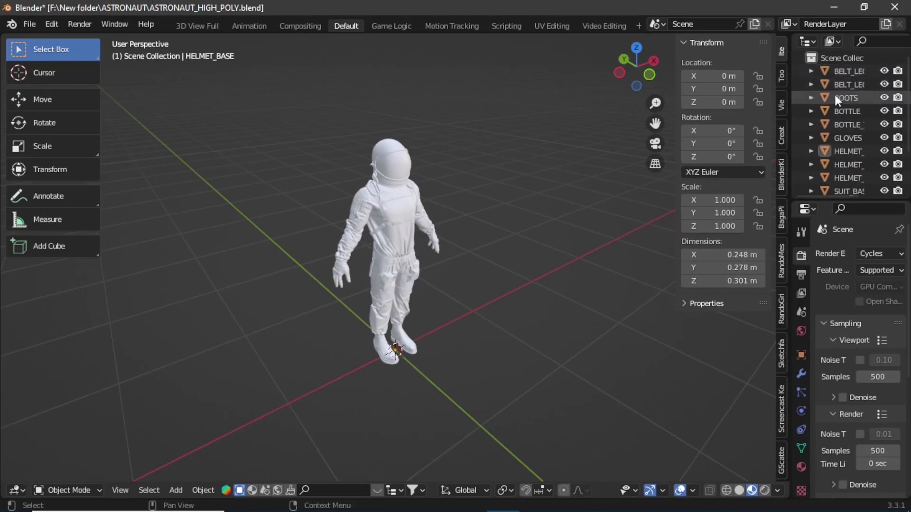
- Show the File > Export list of formats
{"action": "scroll", "coordinate": [838, 124], "scroll_direction": "down", "scroll_amount": 4}
{"action": "scroll", "coordinate": [838, 124], "scroll_direction": "up", "scroll_amount": 4}
{"action": "middle_click_drag", "start_coordinate": [474, 214], "coordinate": [512, 204]}
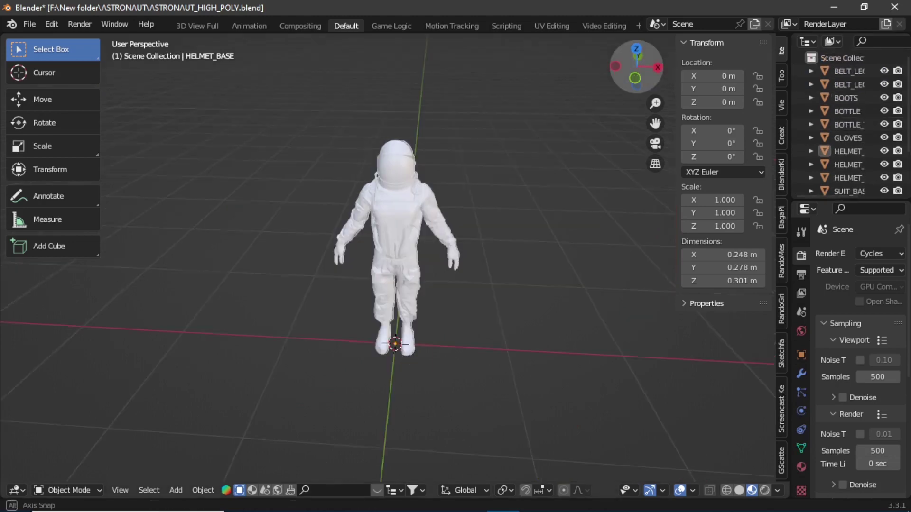
{"action": "left_click", "coordinate": [29, 24]}
{"action": "mouse_move", "coordinate": [79, 223]}
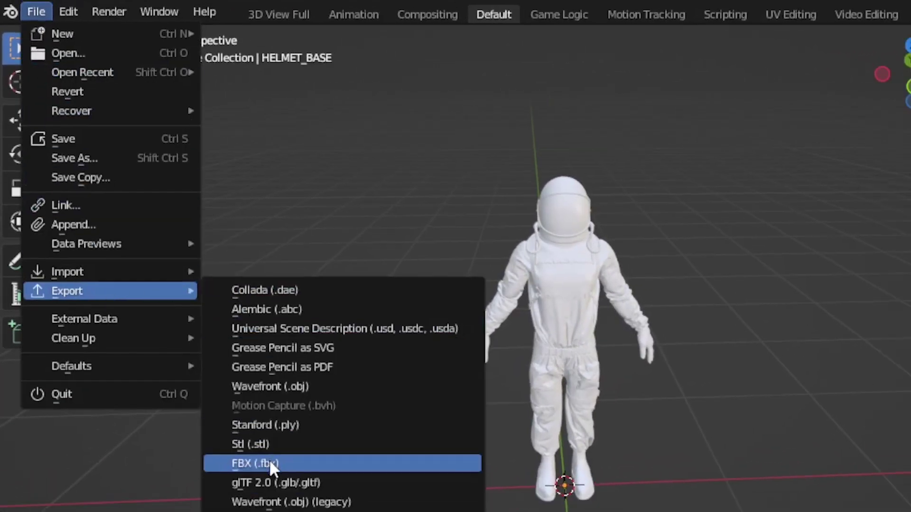
- Export only Mesh objects as ASTRONAUT_HIGH_POLY.fbx to Documents, which fails with a KeyError
{"action": "left_click", "coordinate": [273, 464]}
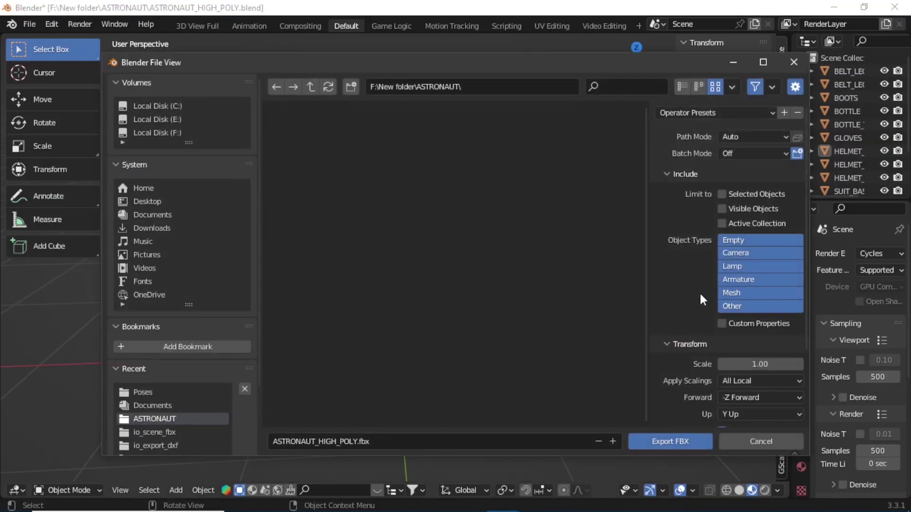
{"action": "left_click", "coordinate": [733, 293]}
{"action": "scroll", "coordinate": [732, 293], "scroll_direction": "down", "scroll_amount": 4}
{"action": "scroll", "coordinate": [732, 293], "scroll_direction": "down", "scroll_amount": 1}
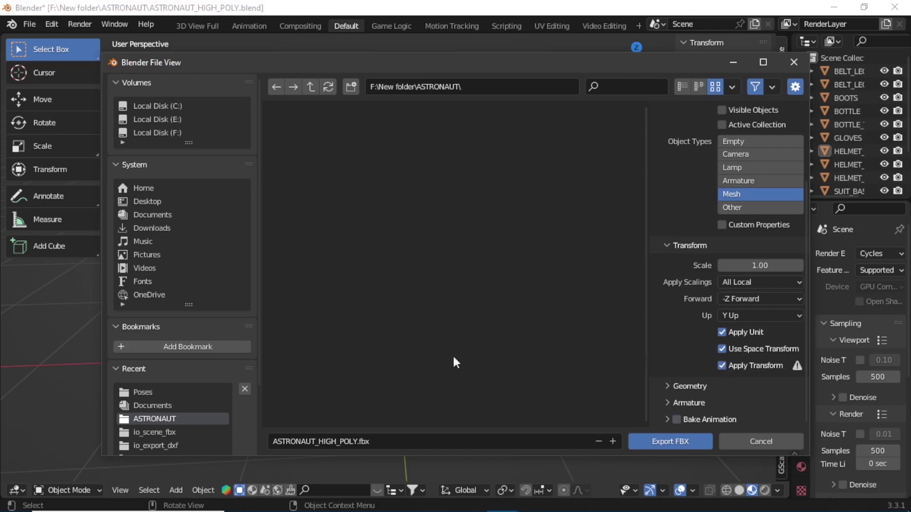
{"action": "left_click", "coordinate": [168, 215]}
{"action": "left_click", "coordinate": [375, 441]}
{"action": "left_click", "coordinate": [378, 441]}
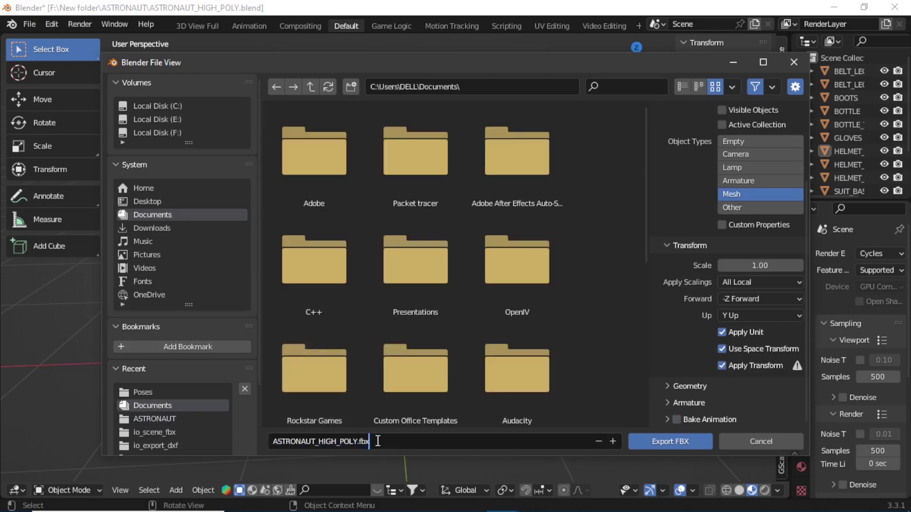
{"action": "left_click", "coordinate": [672, 442]}
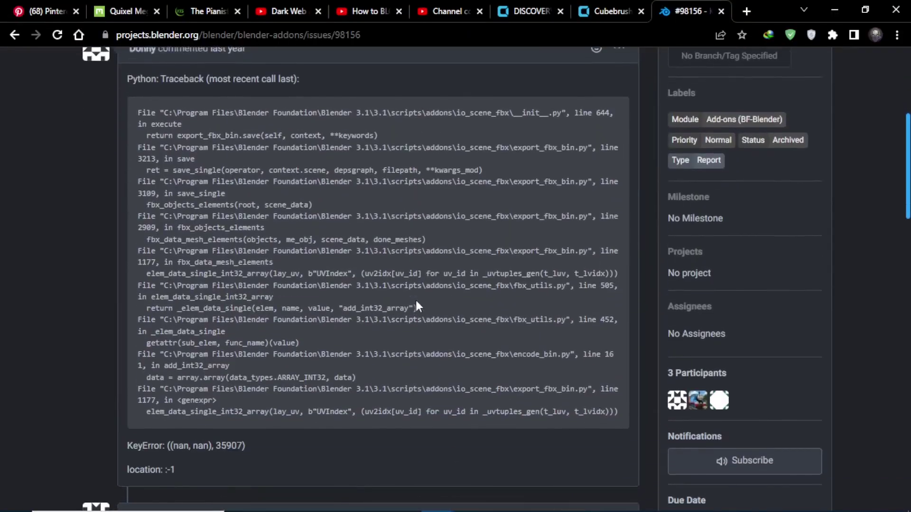
- Scroll issue #98156 down to the reply blaming NaN UV values
{"action": "scroll", "coordinate": [416, 300], "scroll_direction": "down", "scroll_amount": 2}
{"action": "scroll", "coordinate": [415, 300], "scroll_direction": "down", "scroll_amount": 8}
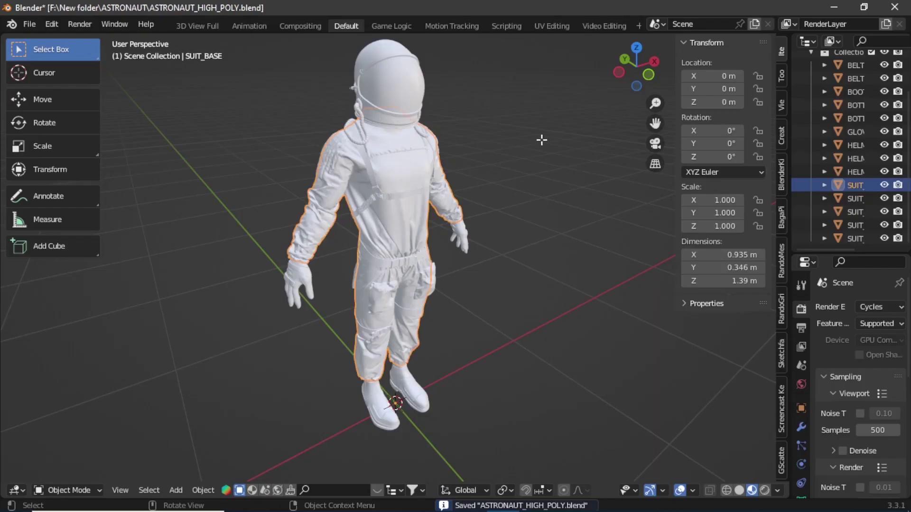
- Enter Edit Mode on SUIT_BASE and zoom out to see the whole astronaut
{"action": "key", "text": "Tab"}
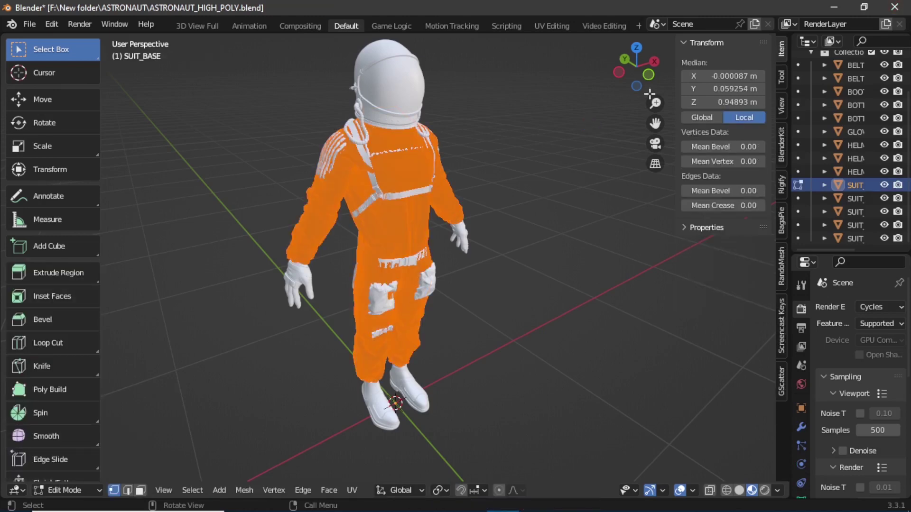
{"action": "scroll", "coordinate": [655, 103], "scroll_direction": "down", "scroll_amount": 4}
{"action": "left_click_drag", "start_coordinate": [633, 71], "coordinate": [627, 80]}
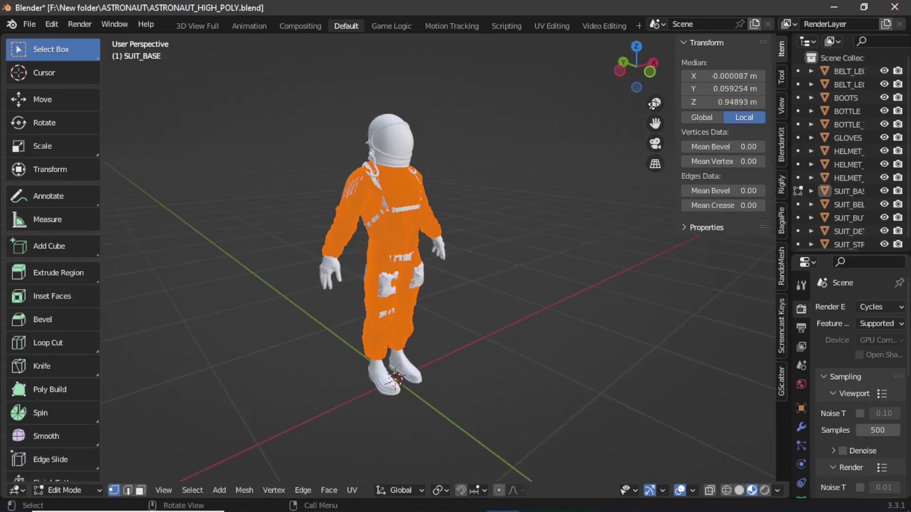
{"action": "scroll", "coordinate": [389, 256], "scroll_direction": "up", "scroll_amount": 6}
{"action": "scroll", "coordinate": [388, 256], "scroll_direction": "down", "scroll_amount": 2}
{"action": "scroll", "coordinate": [389, 256], "scroll_direction": "up", "scroll_amount": 5}
{"action": "scroll", "coordinate": [389, 256], "scroll_direction": "down", "scroll_amount": 6}
{"action": "scroll", "coordinate": [388, 256], "scroll_direction": "down", "scroll_amount": 5}
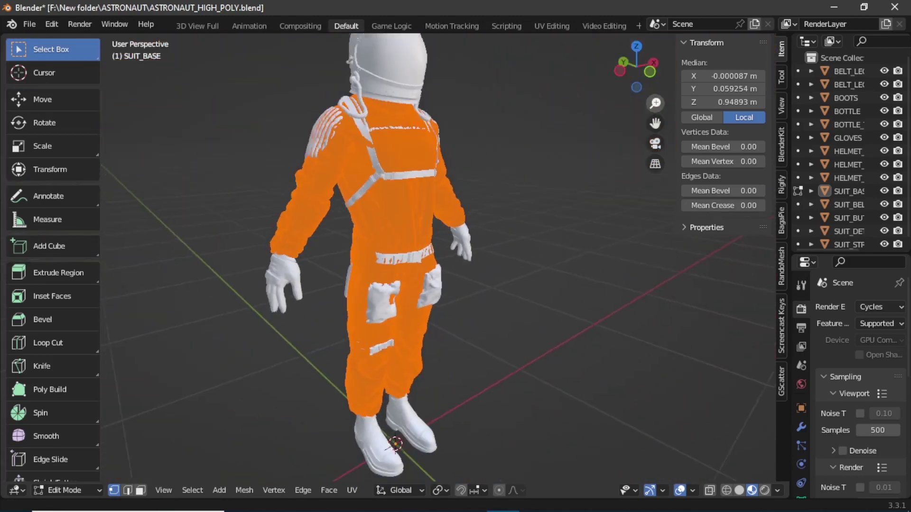
{"action": "middle_click_drag", "start_coordinate": [413, 285], "coordinate": [418, 285]}
- Apply Edge > Un-Subdivide, raising its iterations from 2 to 10
{"action": "left_click", "coordinate": [303, 490]}
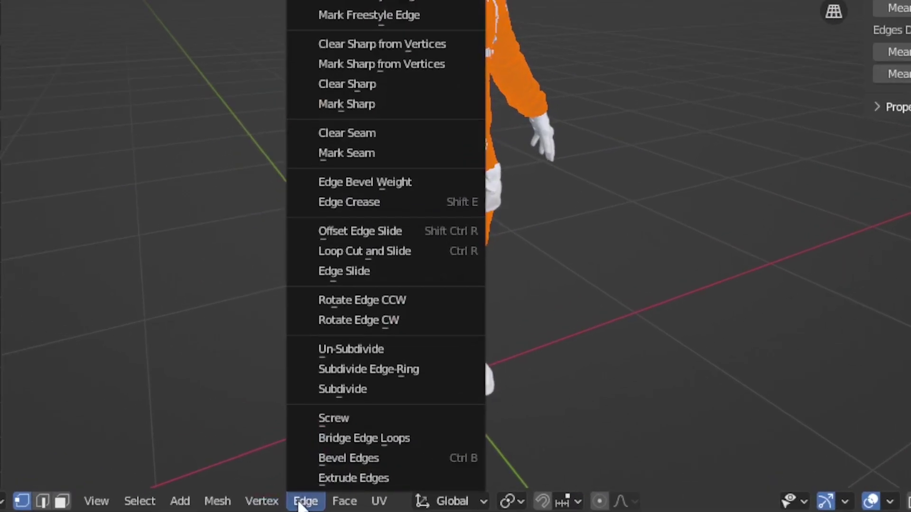
{"action": "left_click", "coordinate": [304, 503]}
{"action": "left_click", "coordinate": [305, 503]}
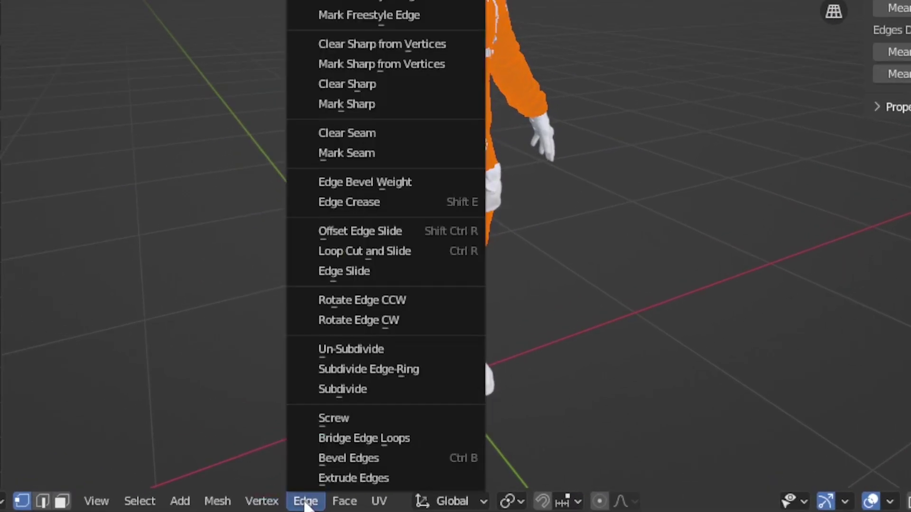
{"action": "left_click", "coordinate": [356, 350]}
{"action": "left_click", "coordinate": [28, 470]}
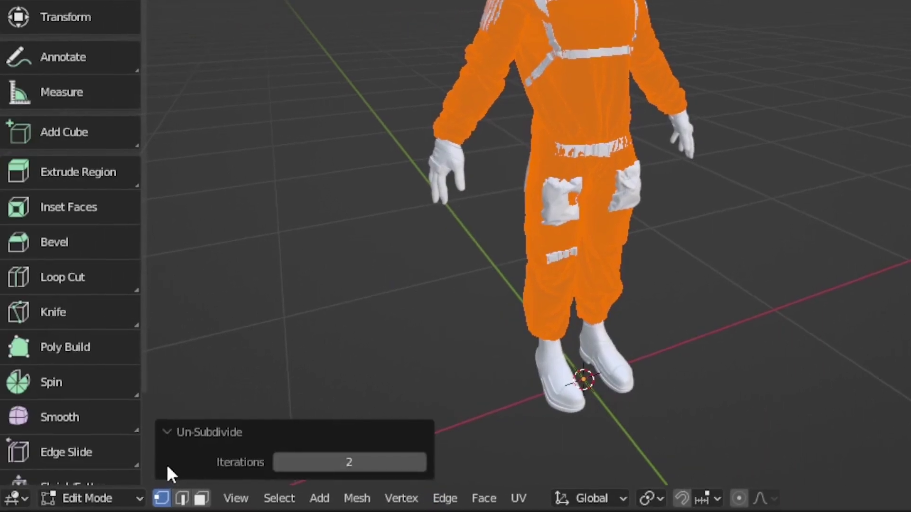
{"action": "left_click", "coordinate": [343, 463]}
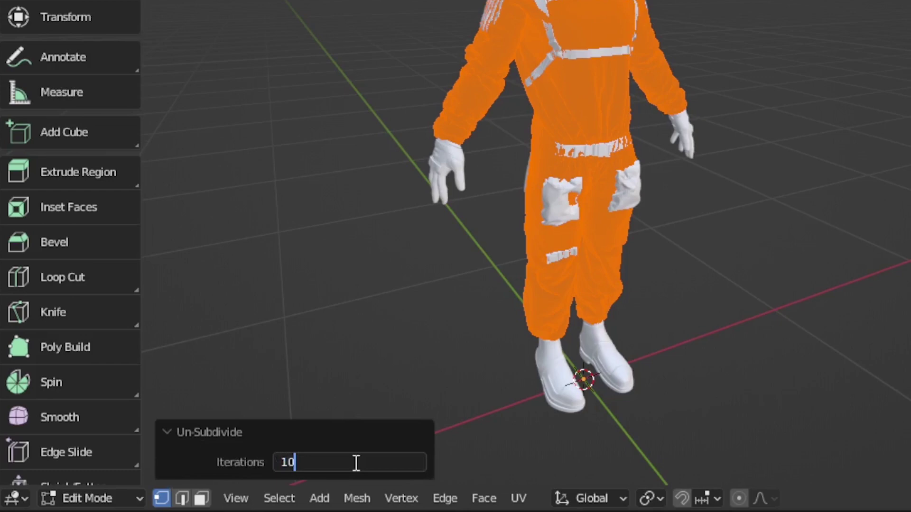
{"action": "type", "text": "10"}
{"action": "key", "text": "Return"}
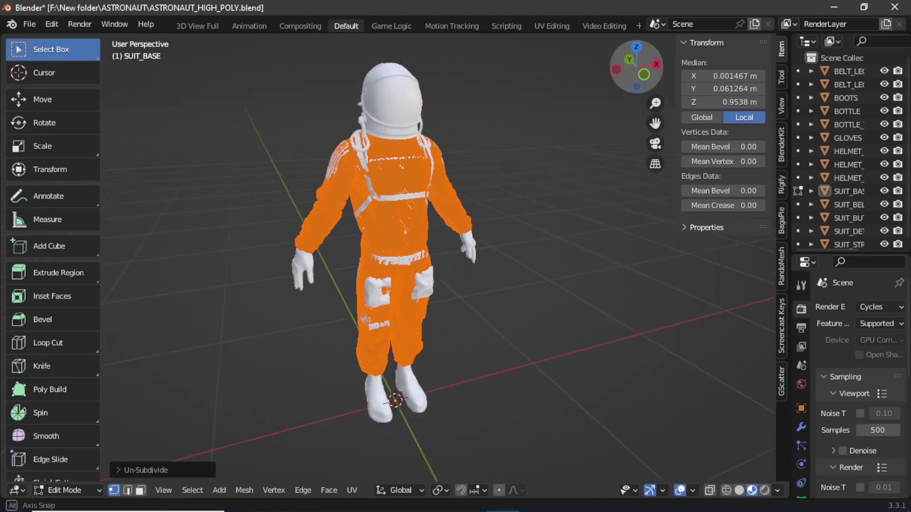
{"action": "key", "text": "u"}
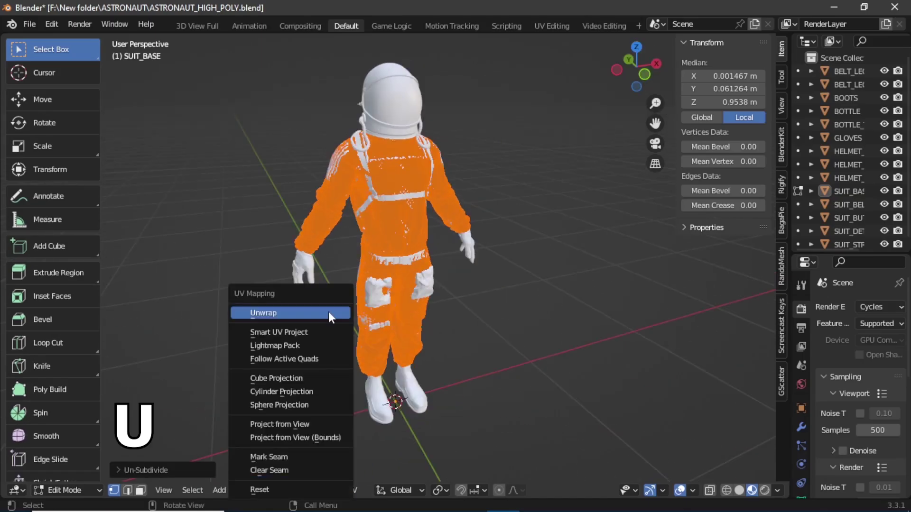
- Unwrap SUIT_BASE, then select both leg belts and SUIT_BELT
{"action": "left_click", "coordinate": [313, 312]}
{"action": "key", "text": "Tab"}
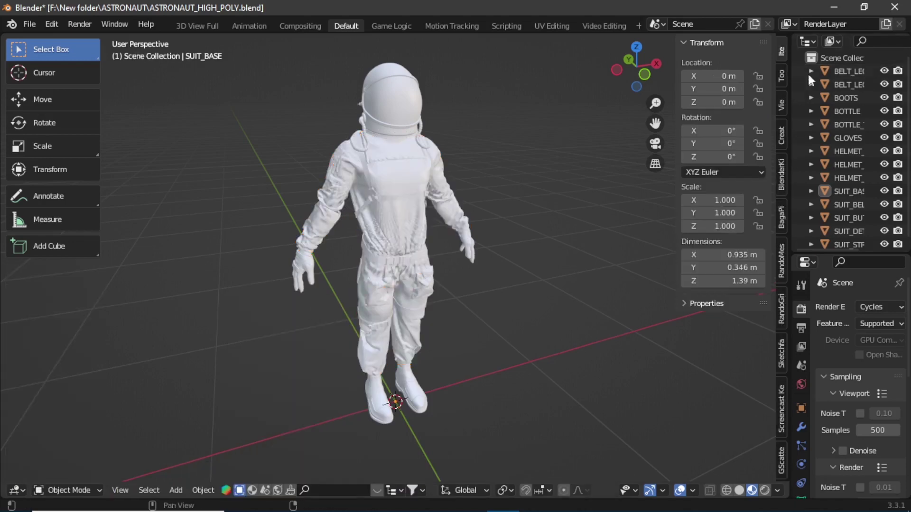
{"action": "left_click", "coordinate": [846, 70]}
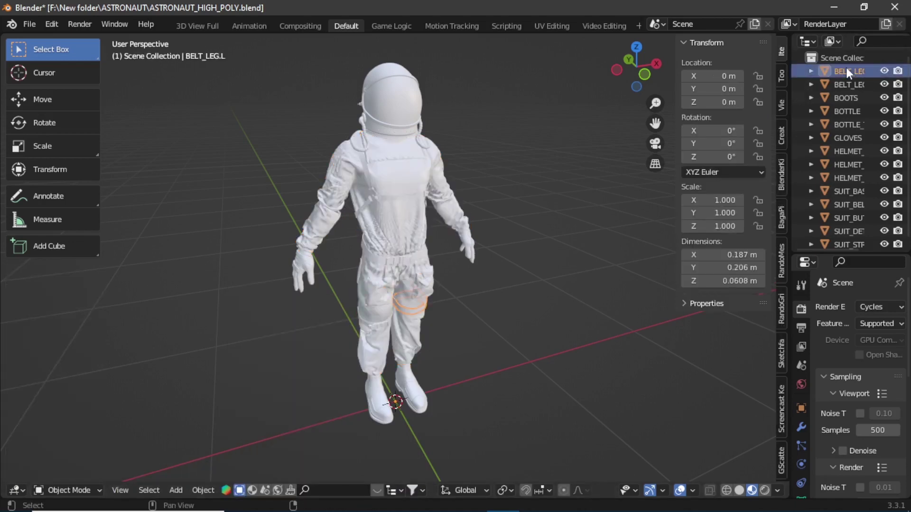
{"action": "left_click", "coordinate": [847, 83], "text": "ctrl"}
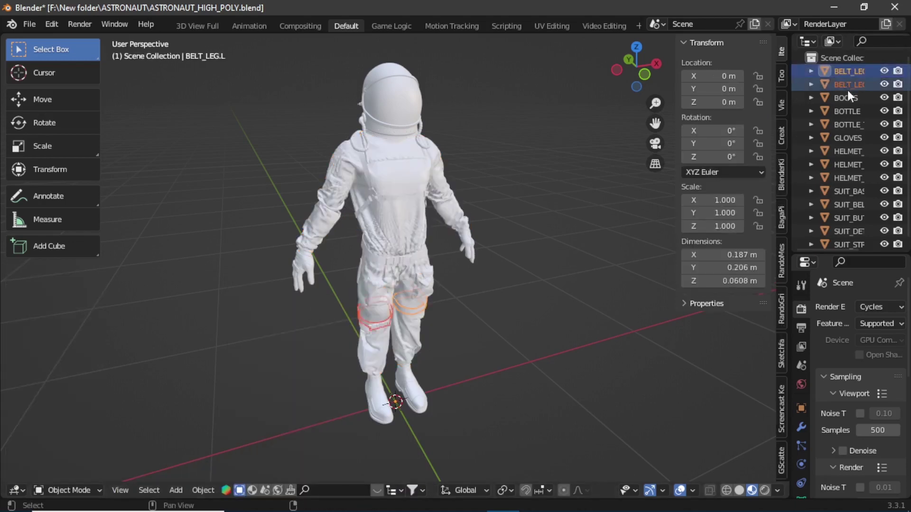
{"action": "left_click", "coordinate": [406, 260], "text": "shift"}
- Select all geometry of the three belt meshes and UV-unwrap them
{"action": "key", "text": "Tab"}
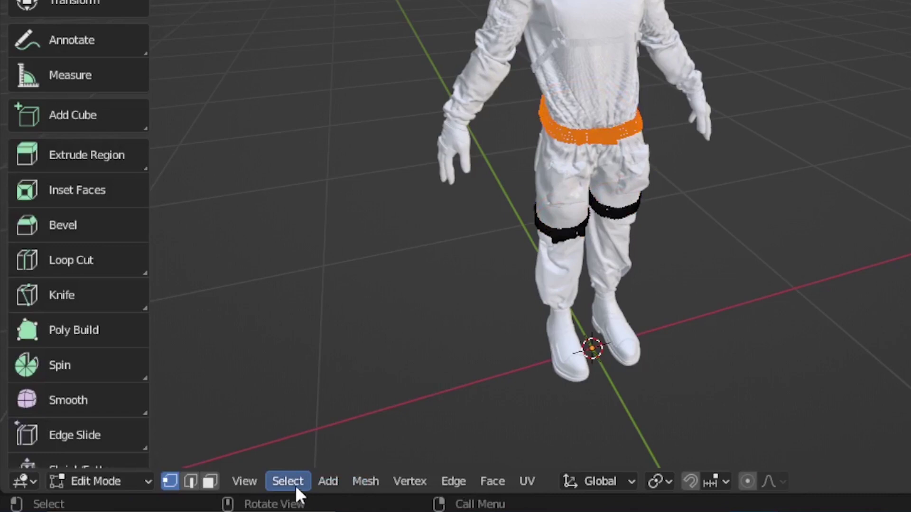
{"action": "left_click", "coordinate": [195, 491]}
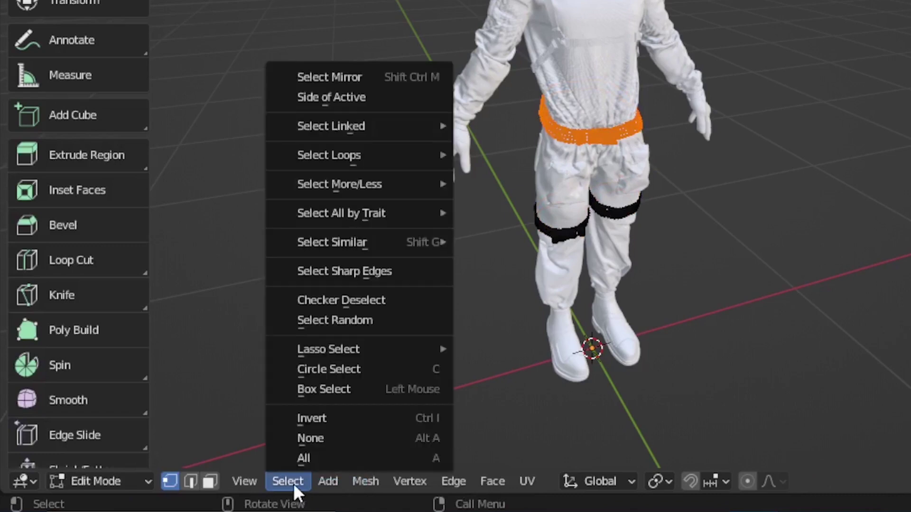
{"action": "left_click", "coordinate": [313, 458]}
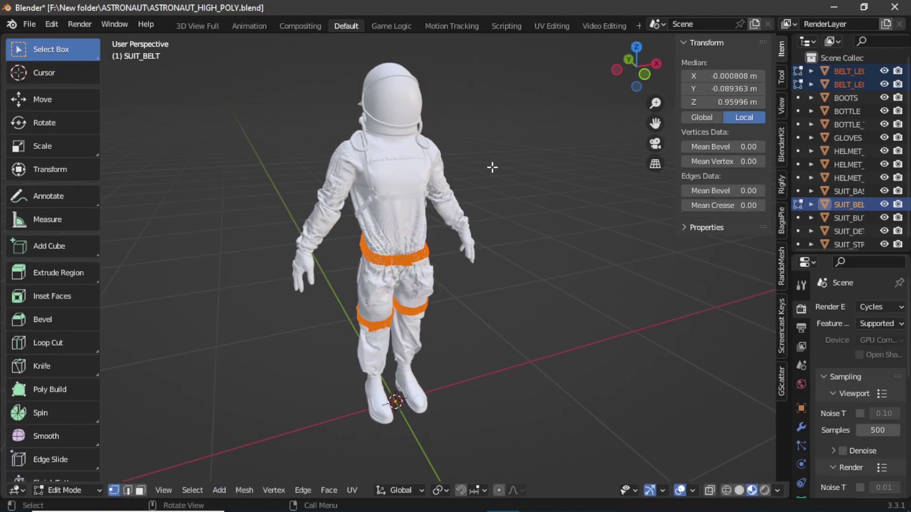
{"action": "left_click_drag", "start_coordinate": [638, 82], "coordinate": [483, 181]}
{"action": "key", "text": "u"}
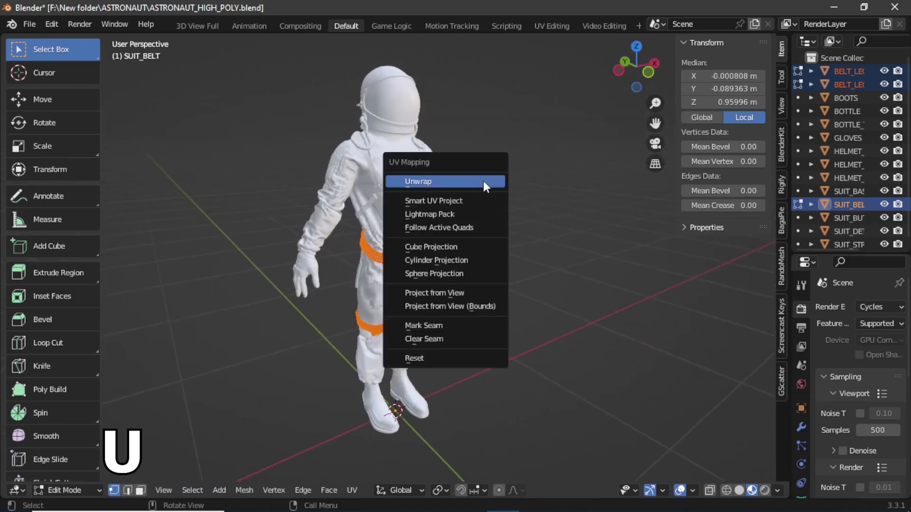
{"action": "left_click", "coordinate": [447, 181]}
{"action": "key", "text": "Tab"}
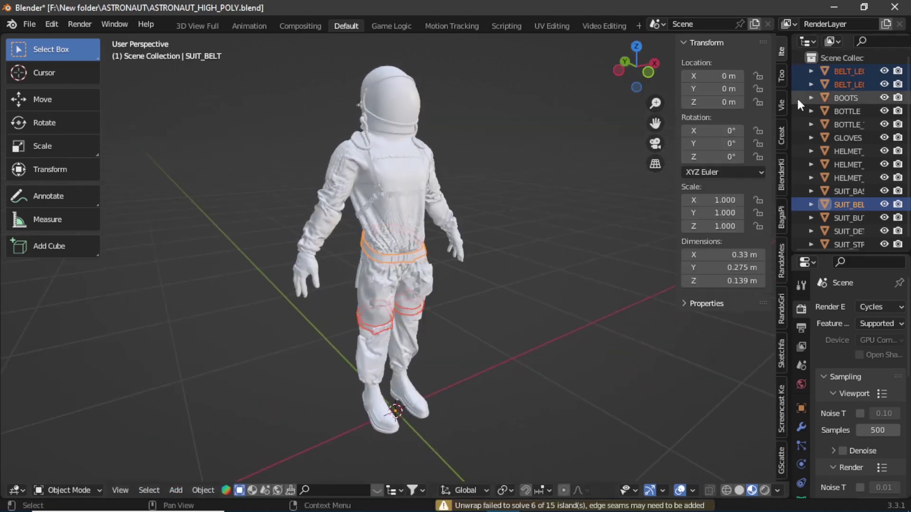
- UV-unwrap the BOOTS and helmet meshes
{"action": "left_click", "coordinate": [845, 98]}
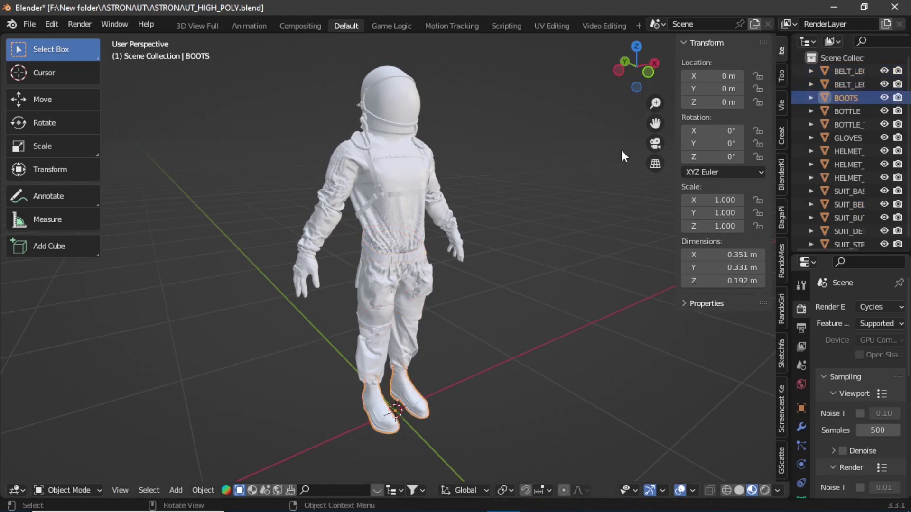
{"action": "key", "text": "Tab"}
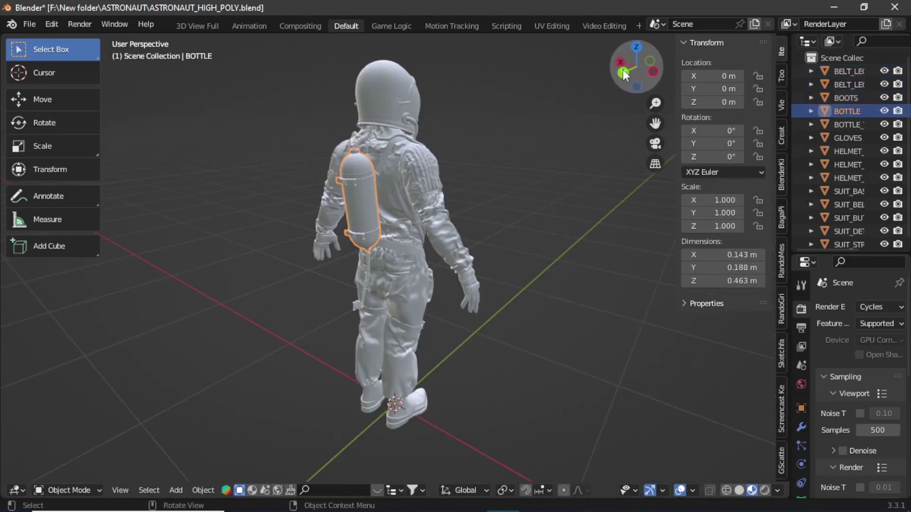
{"action": "left_click_drag", "start_coordinate": [622, 69], "coordinate": [609, 72]}
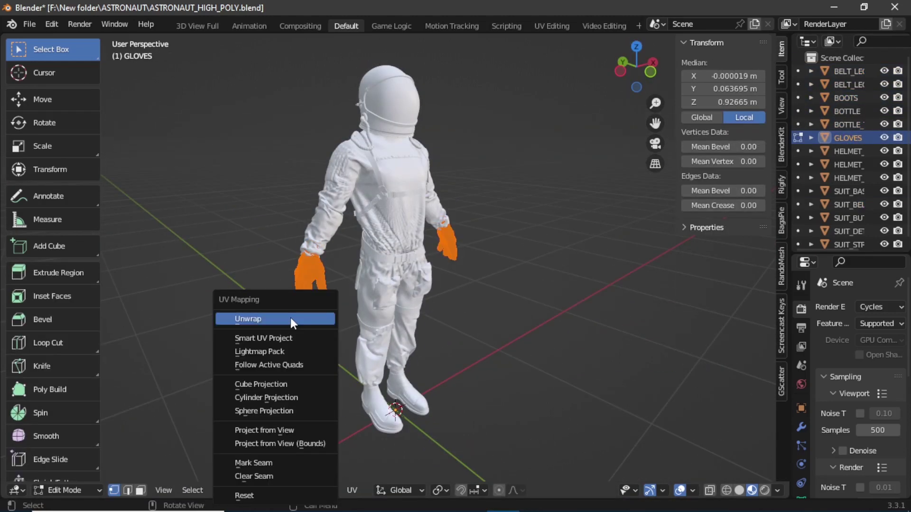
{"action": "left_click", "coordinate": [291, 318]}
{"action": "left_click", "coordinate": [317, 316]}
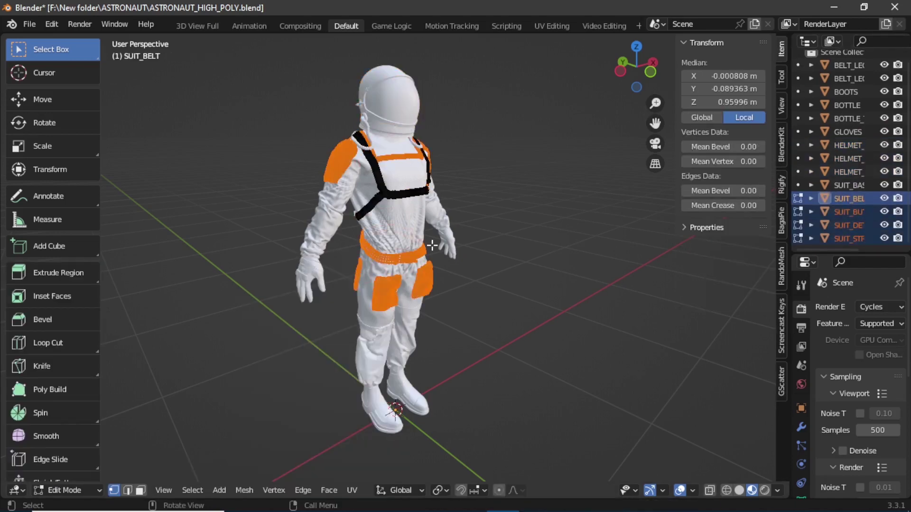
{"action": "key", "text": "u"}
- Select all the astronaut's parts in the Outliner
{"action": "left_click", "coordinate": [408, 246]}
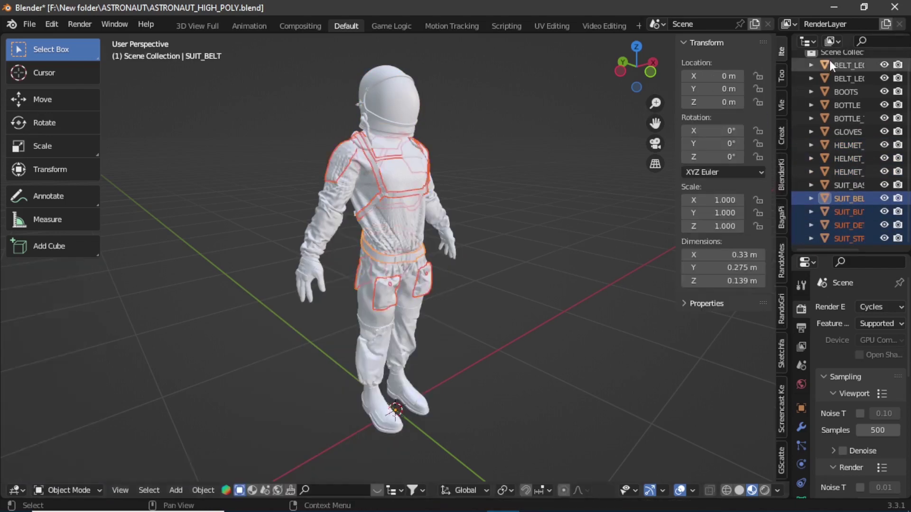
{"action": "left_click", "coordinate": [829, 65]}
{"action": "left_click", "coordinate": [845, 237], "text": "shift"}
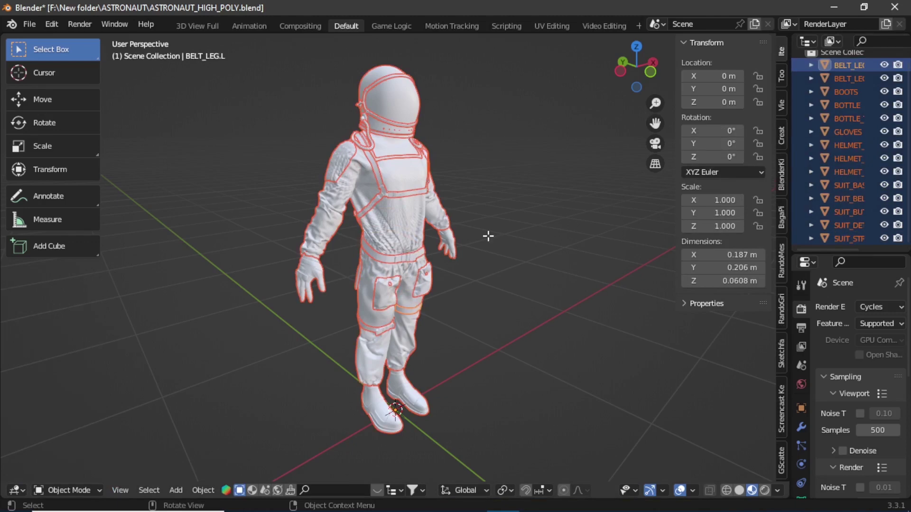
- Apply Smart UV Project (66° angle limit, 0 island margin) to all meshes and return to Object Mode
{"action": "key", "text": "Tab"}
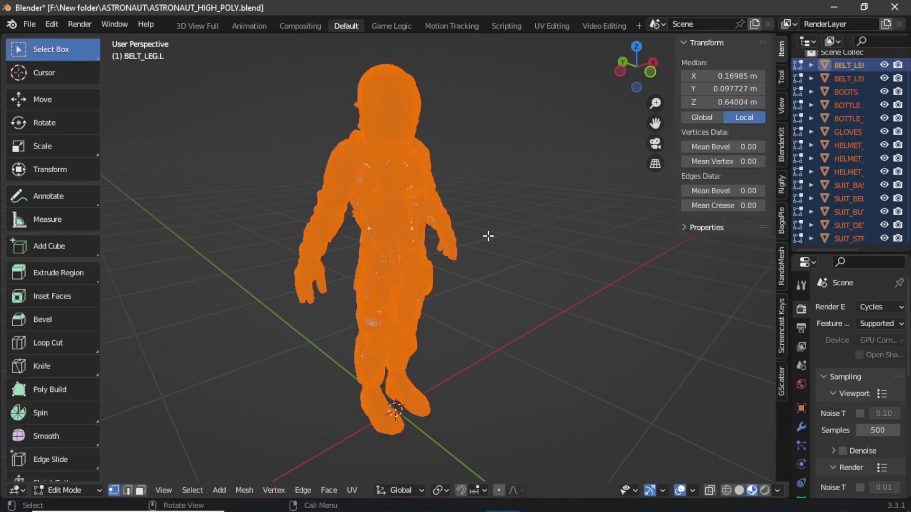
{"action": "key", "text": "u"}
{"action": "left_click", "coordinate": [465, 255]}
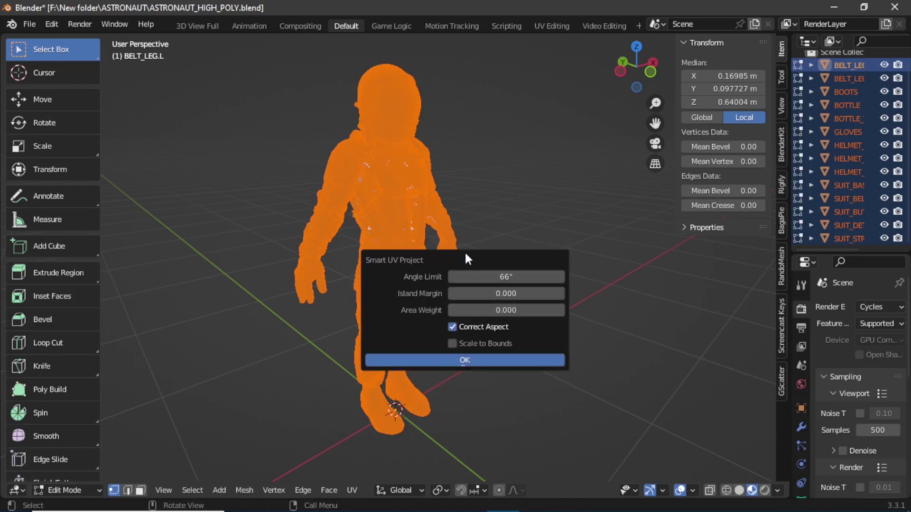
{"action": "left_click", "coordinate": [407, 362]}
{"action": "key", "text": "Tab"}
{"action": "left_click", "coordinate": [841, 64]}
{"action": "left_click_drag", "start_coordinate": [824, 256], "coordinate": [826, 223]}
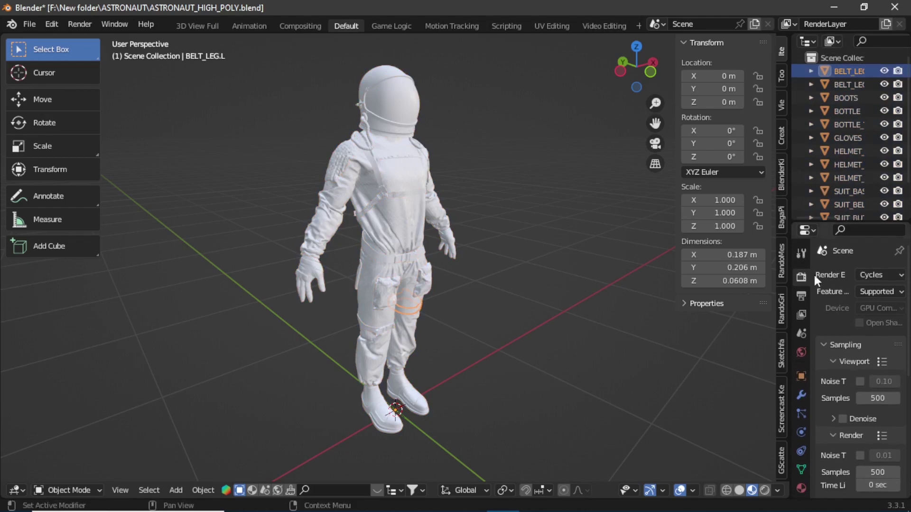
- Replace BELT_LEG.L's CLAY material with a new material whose base colour is grey (V 0.402)
{"action": "left_click", "coordinate": [801, 491]}
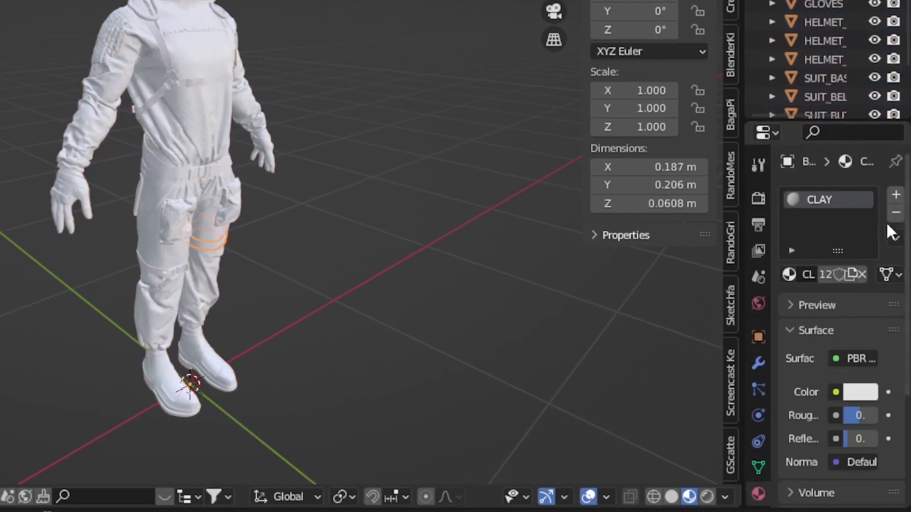
{"action": "left_click", "coordinate": [893, 213]}
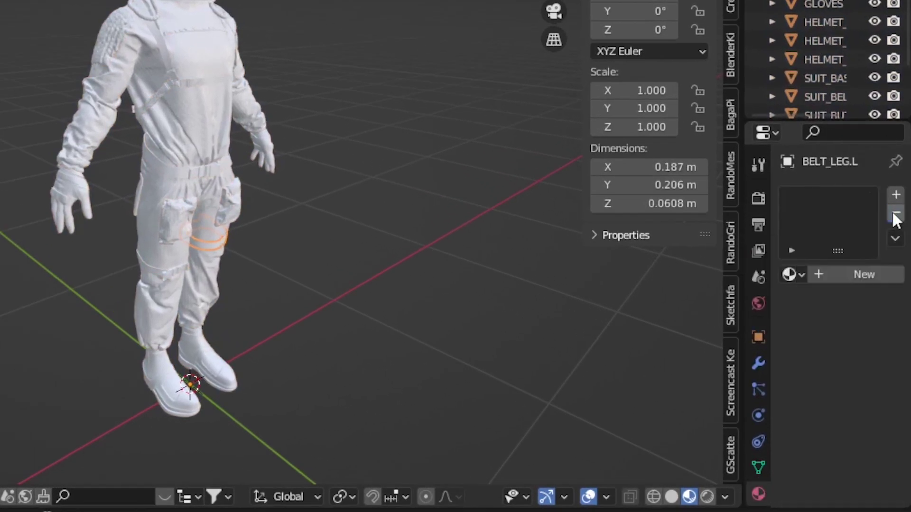
{"action": "left_click", "coordinate": [847, 275]}
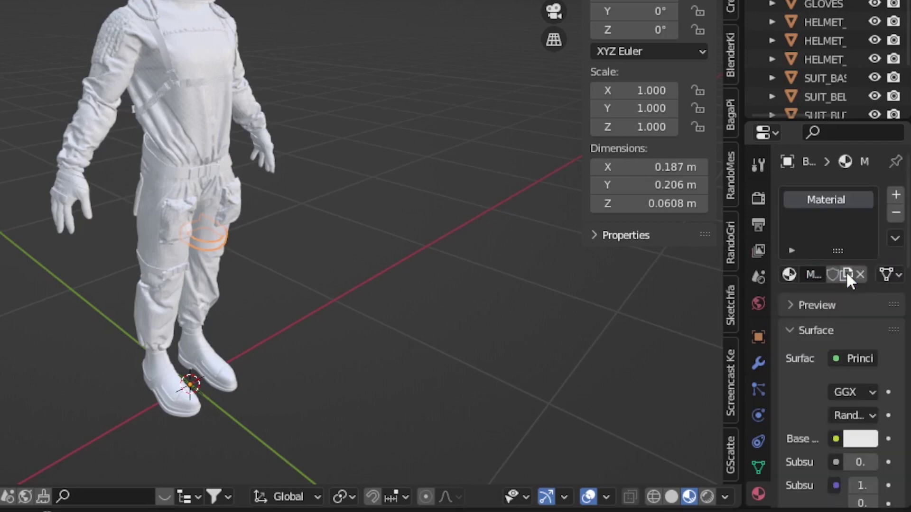
{"action": "left_click_drag", "start_coordinate": [737, 355], "coordinate": [664, 356]}
{"action": "scroll", "coordinate": [866, 353], "scroll_direction": "down", "scroll_amount": 5}
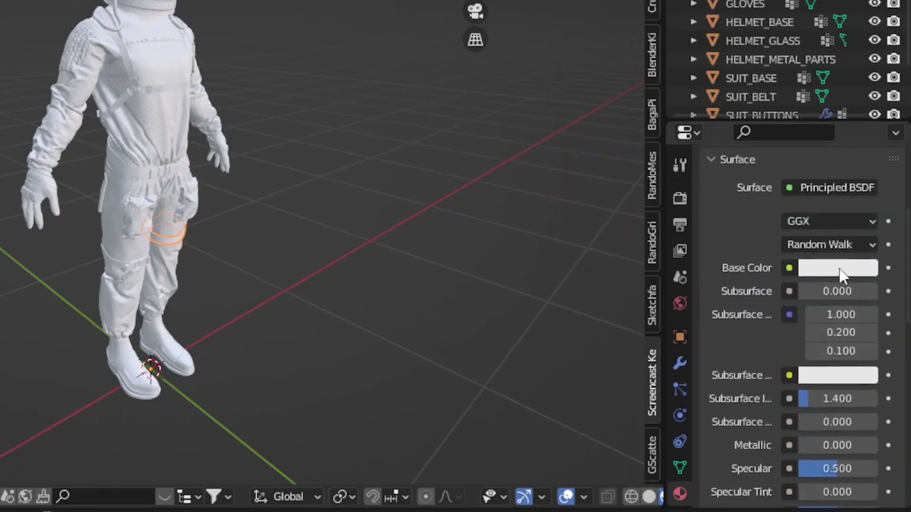
{"action": "left_click", "coordinate": [839, 270]}
{"action": "left_click_drag", "start_coordinate": [866, 42], "coordinate": [863, 44]}
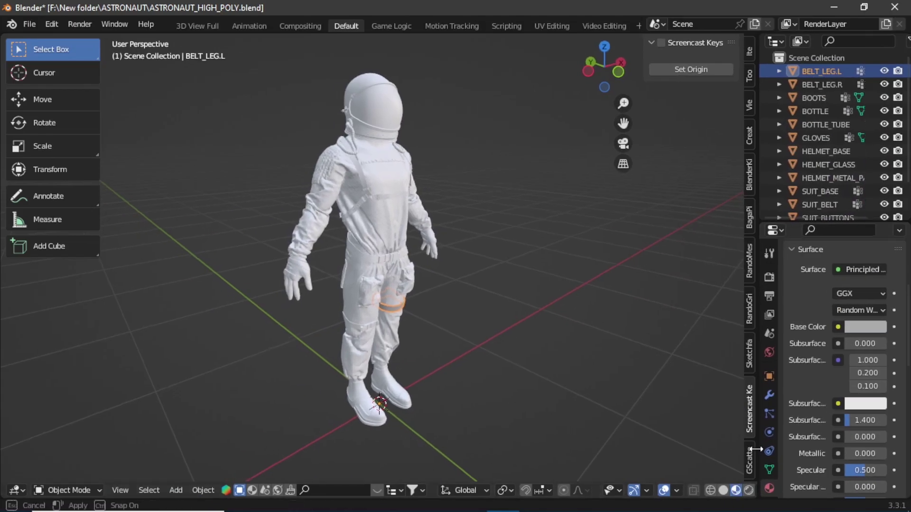
{"action": "left_click_drag", "start_coordinate": [755, 449], "coordinate": [753, 449]}
{"action": "left_click", "coordinate": [873, 326]}
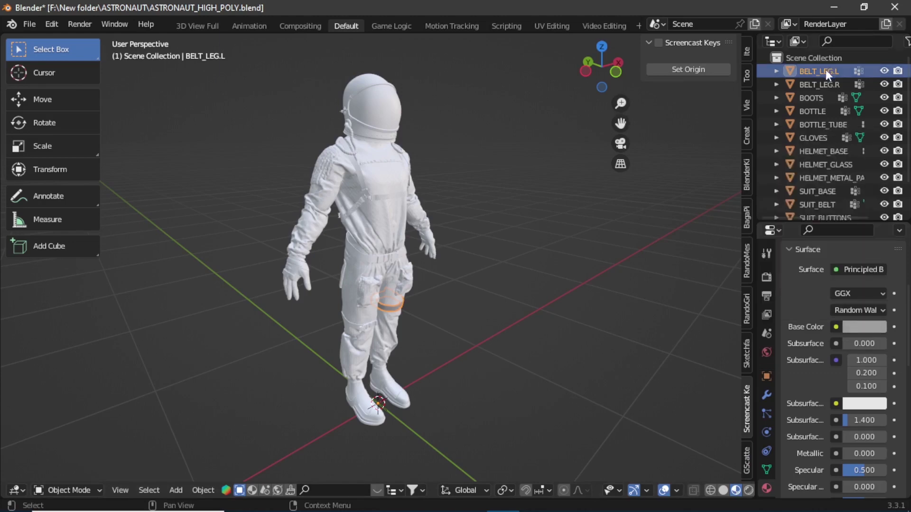
- Select BELT_LEG.L through SUIT_STRAPS and link BELT_LEG.L's grey material to them with Ctrl+L
{"action": "left_click_drag", "start_coordinate": [798, 220], "coordinate": [797, 264]}
{"action": "left_click", "coordinate": [819, 244], "text": "shift"}
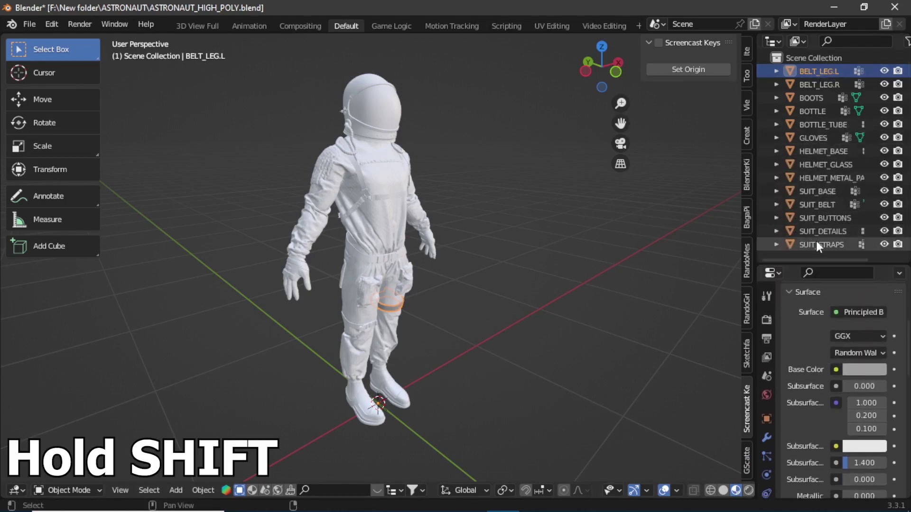
{"action": "key", "text": "ctrl+l"}
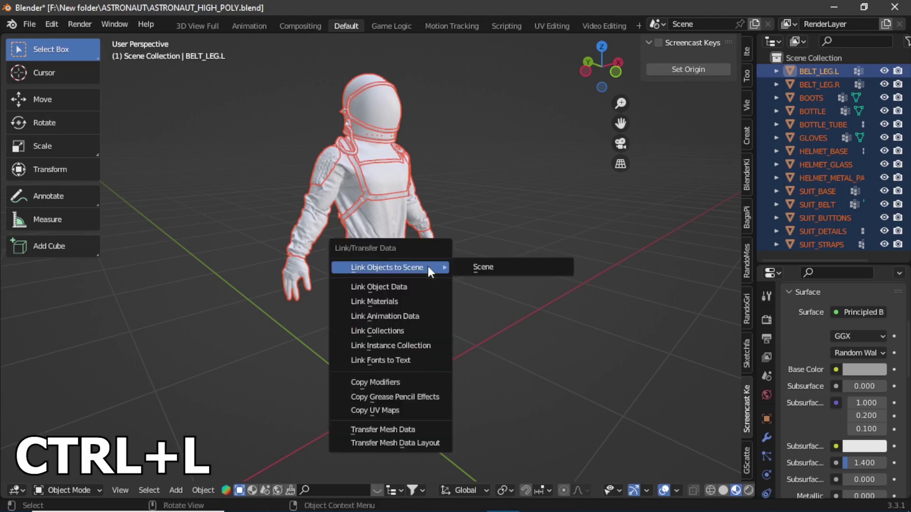
{"action": "left_click", "coordinate": [409, 301]}
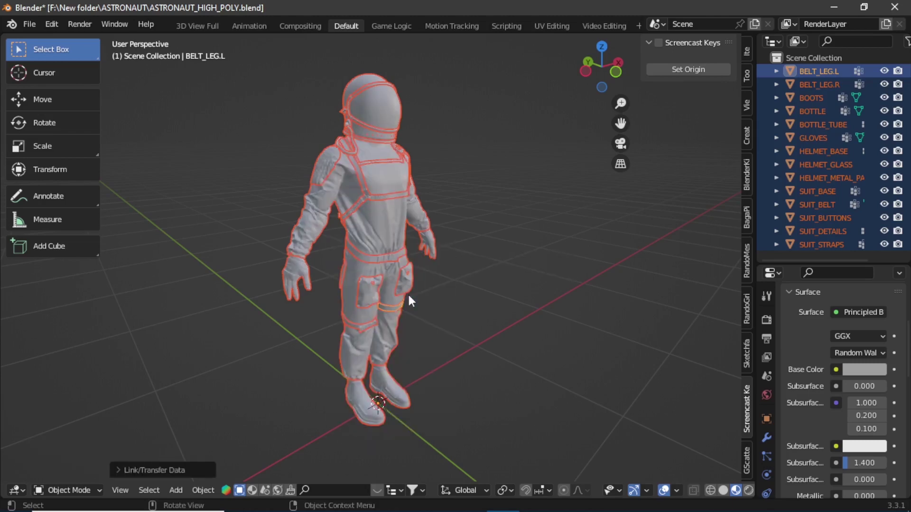
- Turn the view to the astronaut's front and reselect all parts from BELT_LEG.L to SUIT_STRAPS
{"action": "left_click_drag", "start_coordinate": [621, 103], "coordinate": [621, 113]}
{"action": "left_click_drag", "start_coordinate": [614, 76], "coordinate": [559, 133]}
{"action": "left_click", "coordinate": [818, 71]}
{"action": "left_click", "coordinate": [817, 245], "text": "shift"}
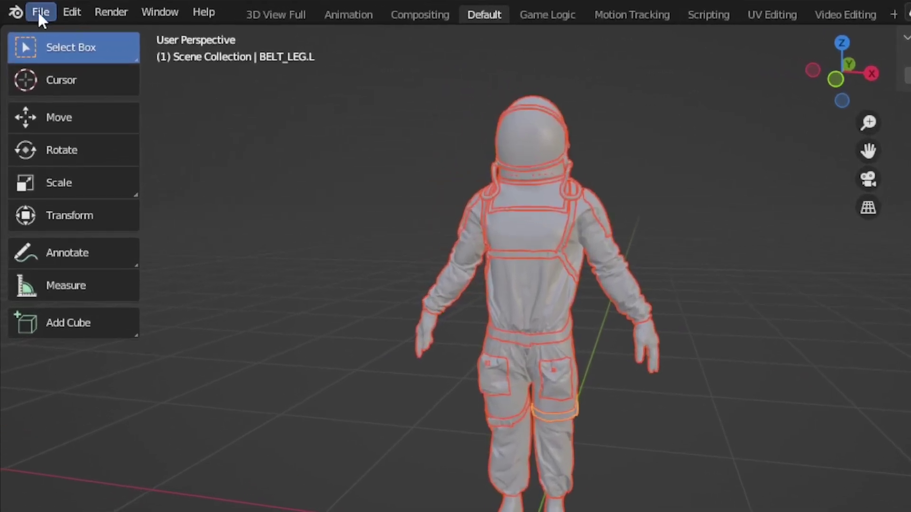
- Set up an FBX export of the selected objects, limited to Mesh, with Bake Animation off
{"action": "left_click", "coordinate": [30, 24]}
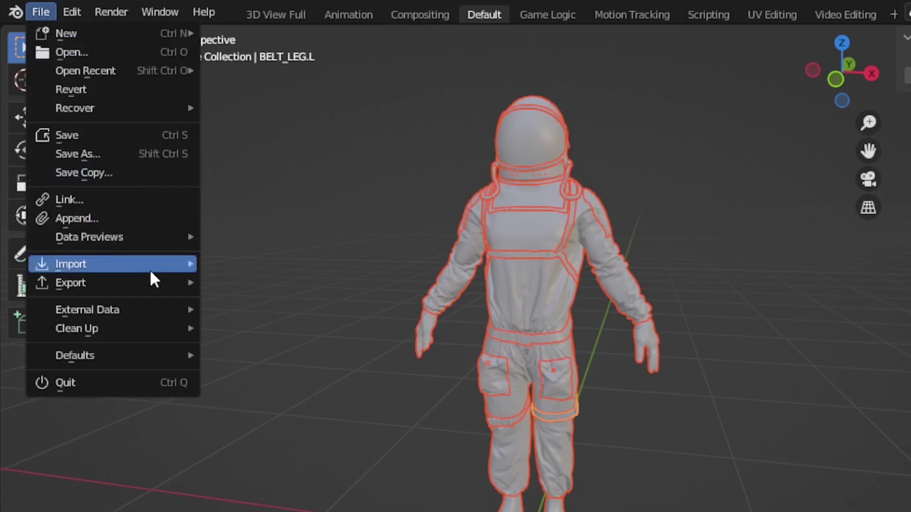
{"action": "mouse_move", "coordinate": [152, 282]}
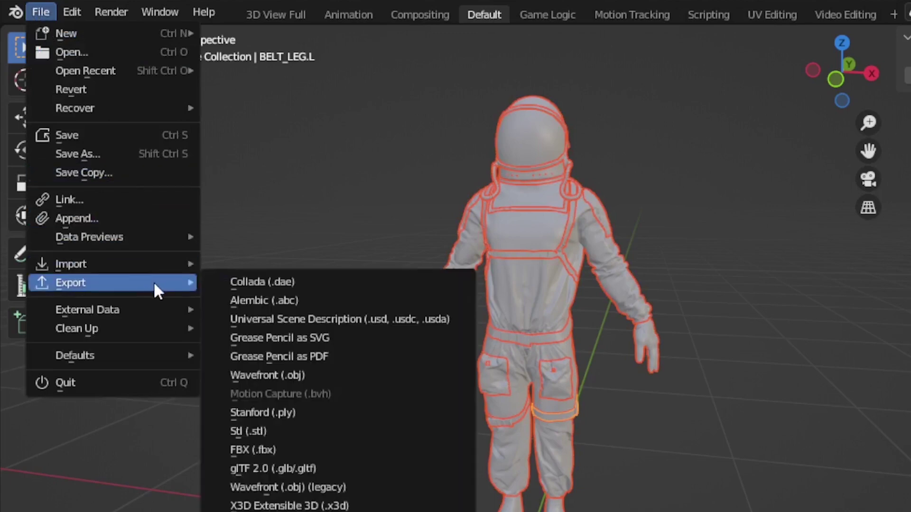
{"action": "left_click", "coordinate": [278, 449]}
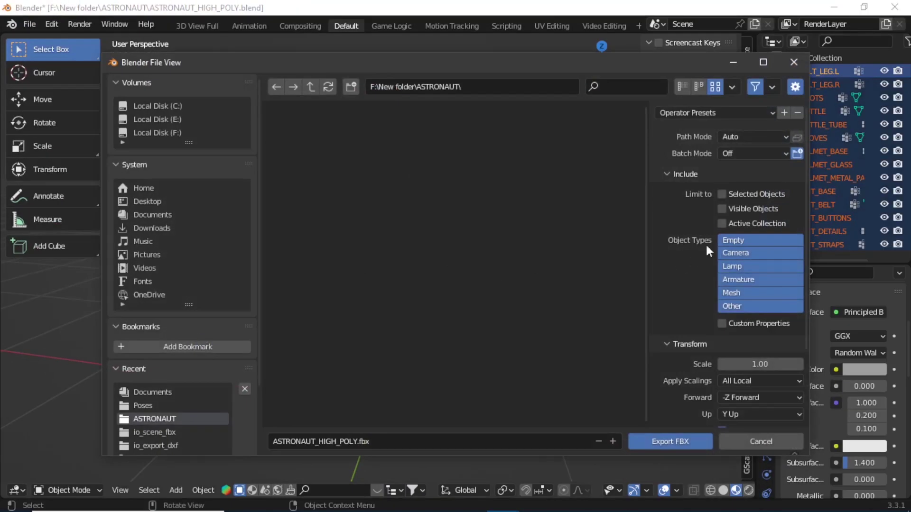
{"action": "left_click", "coordinate": [741, 290]}
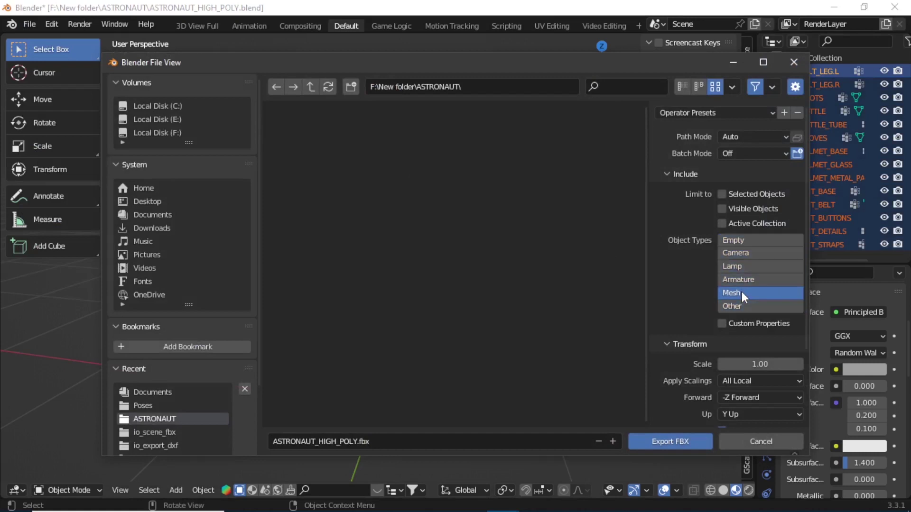
{"action": "left_click", "coordinate": [722, 195]}
{"action": "left_click_drag", "start_coordinate": [803, 207], "coordinate": [804, 325]}
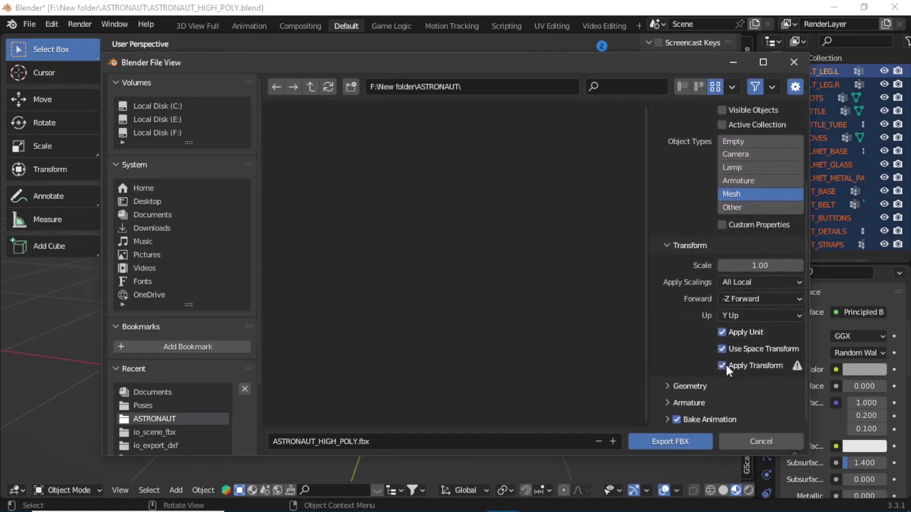
{"action": "left_click", "coordinate": [677, 419]}
- Export the file to Documents as ASTRONAUT_HIGH_POLY.fbx
{"action": "left_click", "coordinate": [164, 214]}
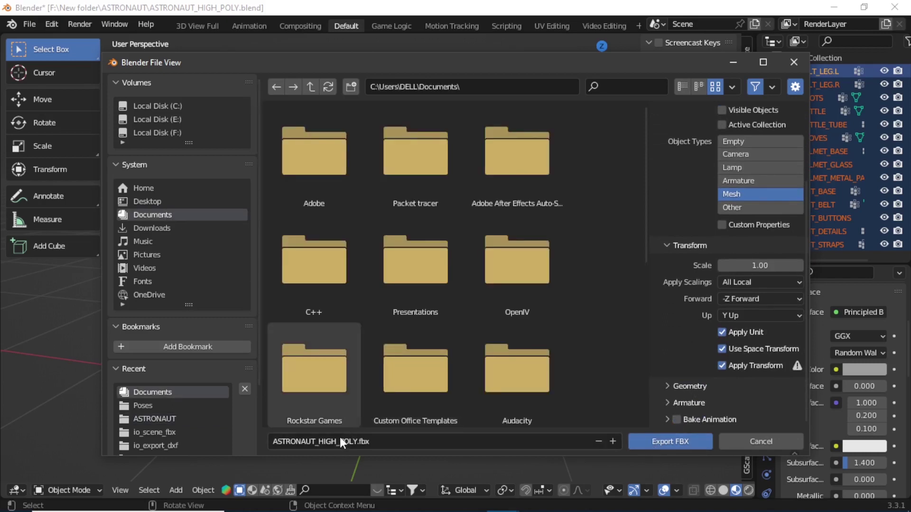
{"action": "left_click", "coordinate": [353, 442]}
{"action": "left_click", "coordinate": [356, 442]}
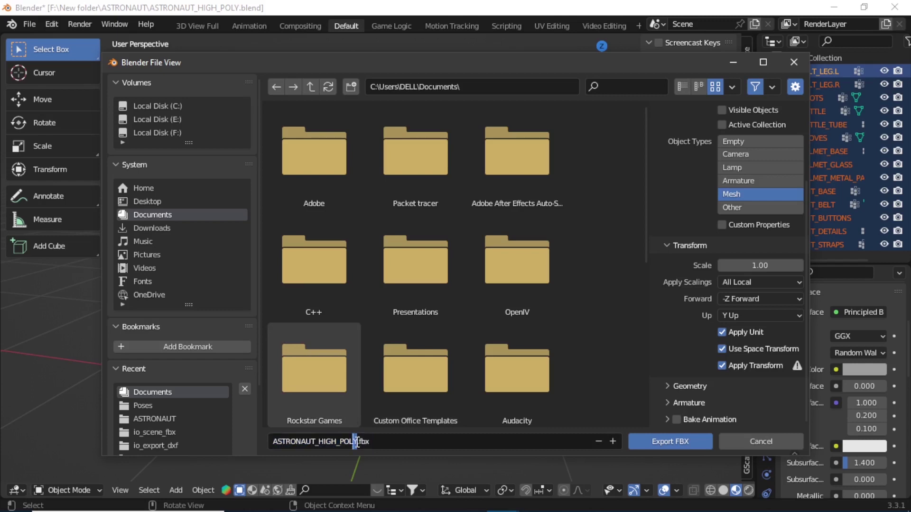
{"action": "left_click", "coordinate": [678, 442]}
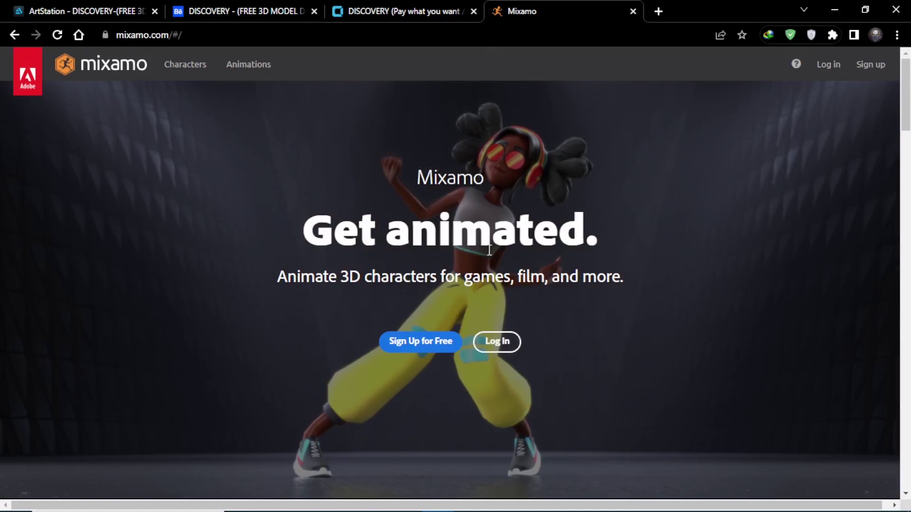
- Log in to Mixamo, pause the animation preview, and bring up the Upload Character dialog
{"action": "left_click", "coordinate": [494, 349]}
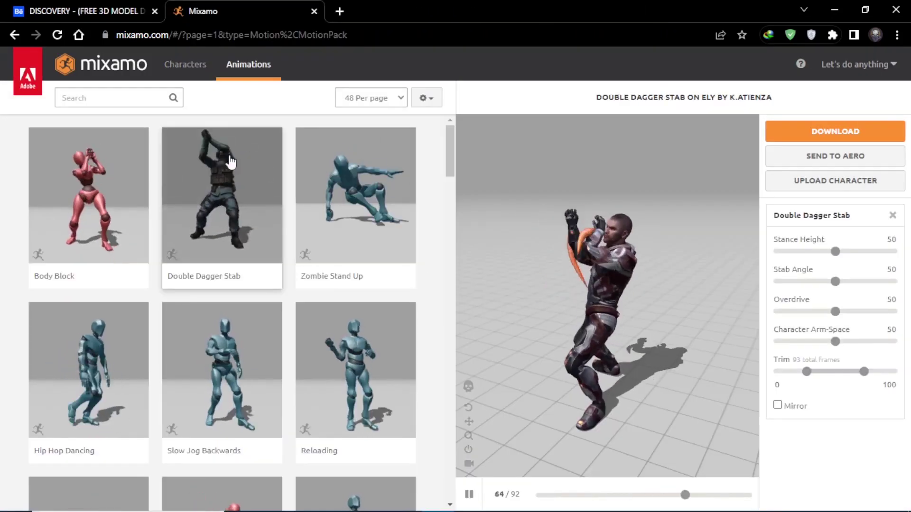
{"action": "left_click", "coordinate": [222, 199]}
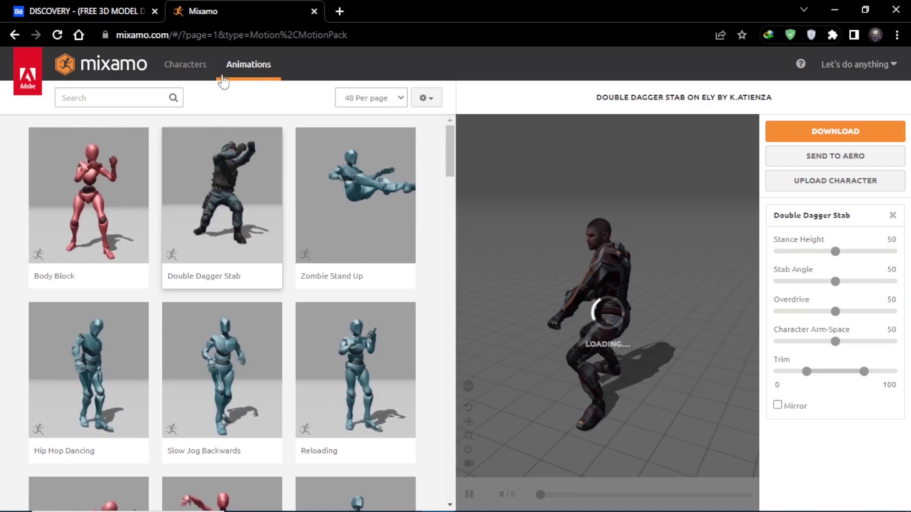
{"action": "left_click", "coordinate": [199, 66]}
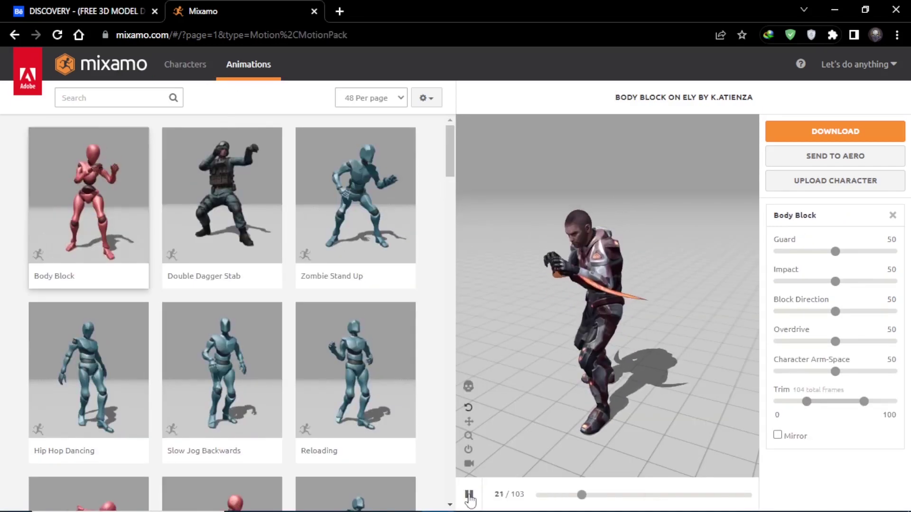
{"action": "left_click", "coordinate": [469, 495]}
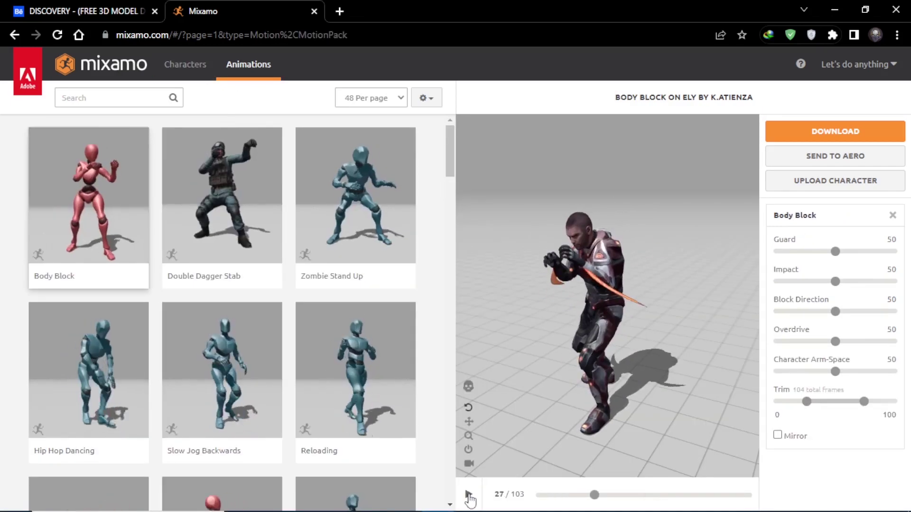
{"action": "left_click", "coordinate": [809, 184]}
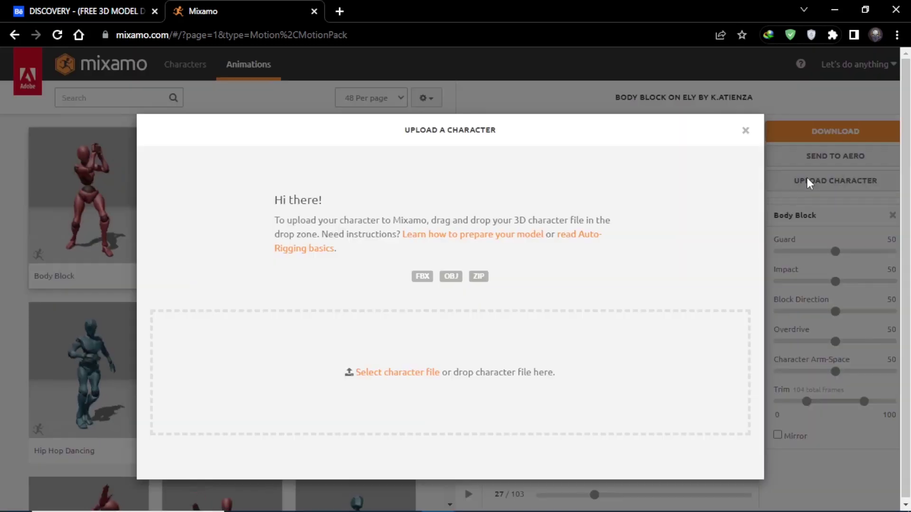
- Upload the ASTRONAUT FBX file to Mixamo and accept its orientation
{"action": "left_click", "coordinate": [412, 375]}
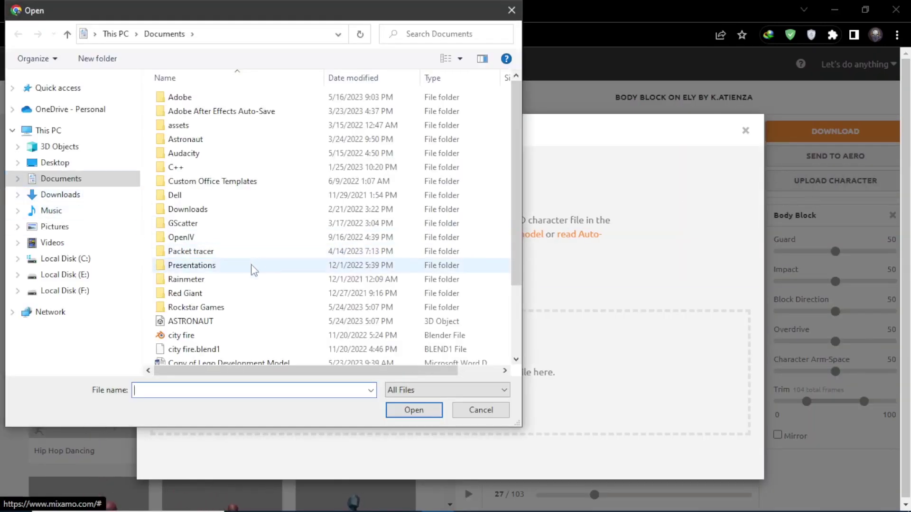
{"action": "left_click", "coordinate": [223, 321]}
{"action": "left_click", "coordinate": [413, 410]}
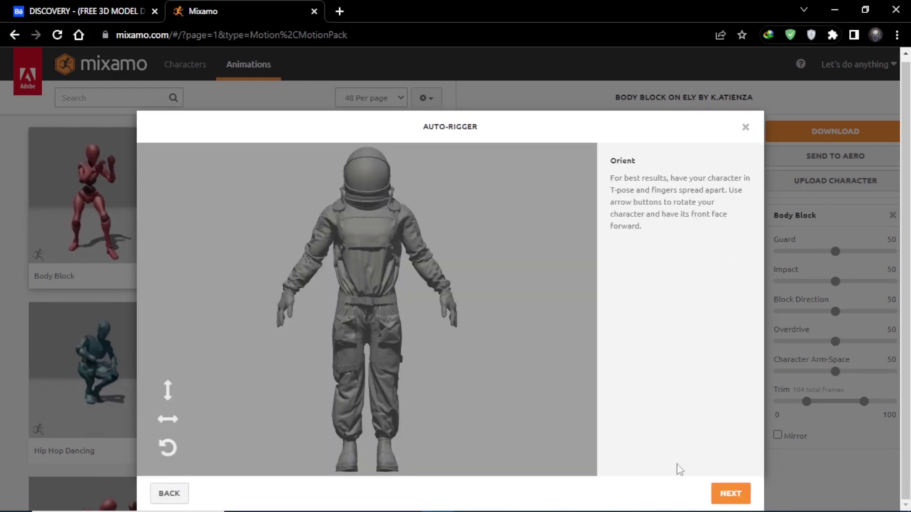
{"action": "left_click", "coordinate": [731, 496]}
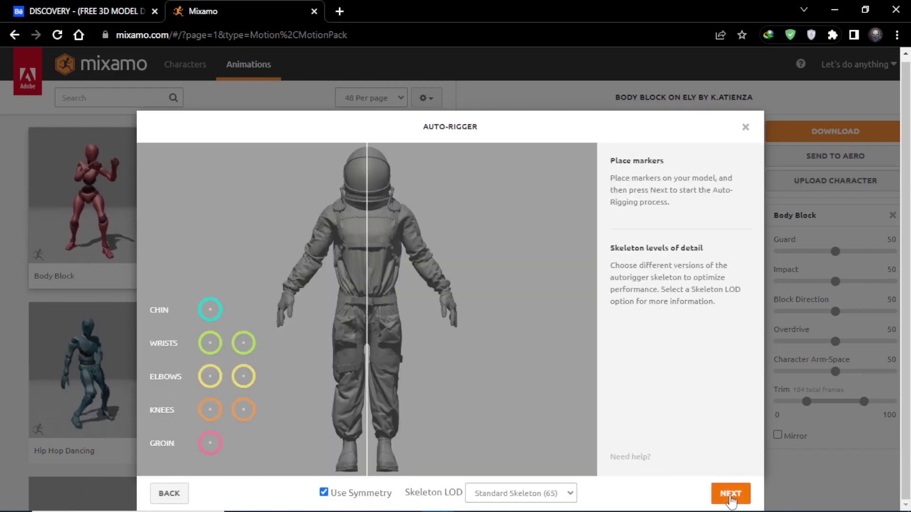
- Place the chin, wrist, elbow, knee and groin markers on the astronaut and start auto-rigging
{"action": "mouse_move", "coordinate": [212, 312]}
{"action": "left_mouse_down"}
{"action": "mouse_move", "coordinate": [313, 251]}
{"action": "mouse_move", "coordinate": [366, 193]}
{"action": "left_mouse_up"}
{"action": "left_click_drag", "start_coordinate": [211, 342], "coordinate": [288, 299]}
{"action": "left_click_drag", "start_coordinate": [210, 376], "coordinate": [311, 257]}
{"action": "left_click_drag", "start_coordinate": [210, 410], "coordinate": [347, 372]}
{"action": "left_click_drag", "start_coordinate": [210, 443], "coordinate": [367, 319]}
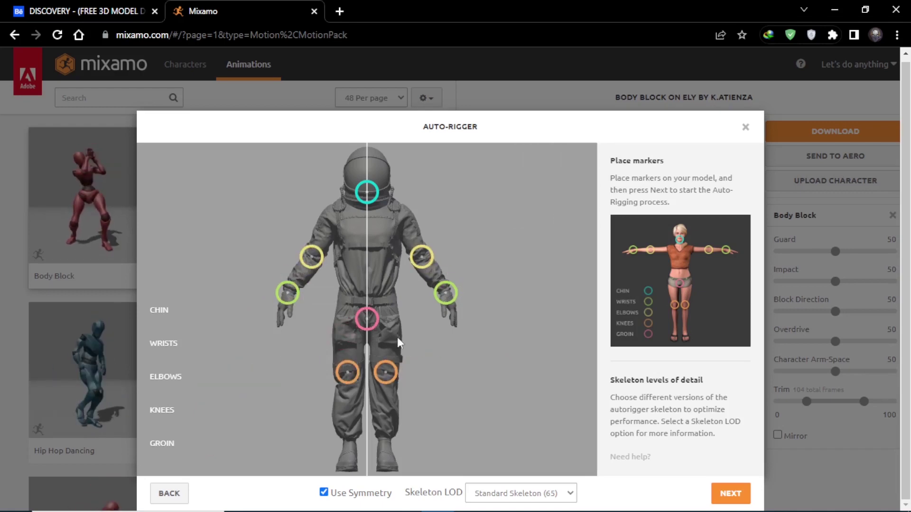
{"action": "left_click", "coordinate": [730, 494]}
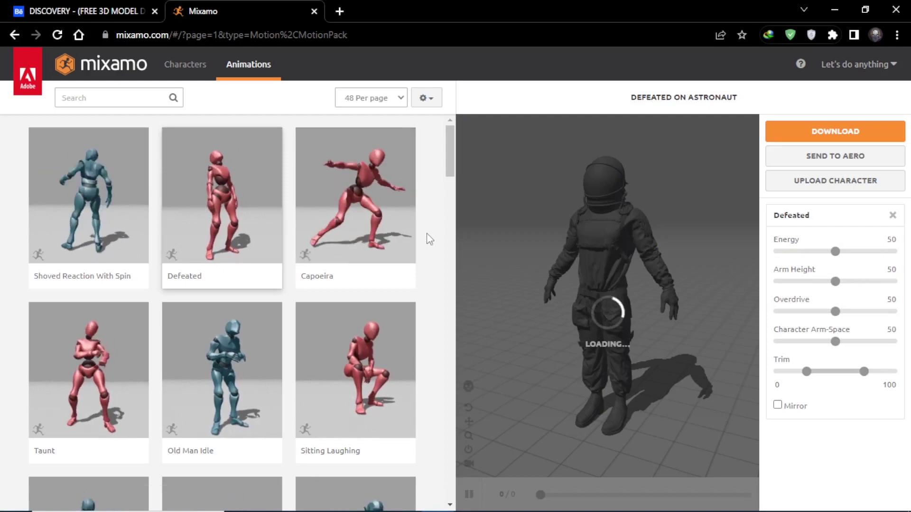
- Apply the Walking animation found by searching 'walking', trimming its start to -50
{"action": "left_click", "coordinate": [376, 357]}
{"action": "scroll", "coordinate": [377, 358], "scroll_direction": "down", "scroll_amount": 20}
{"action": "left_click", "coordinate": [173, 98]}
{"action": "type", "text": "walking"}
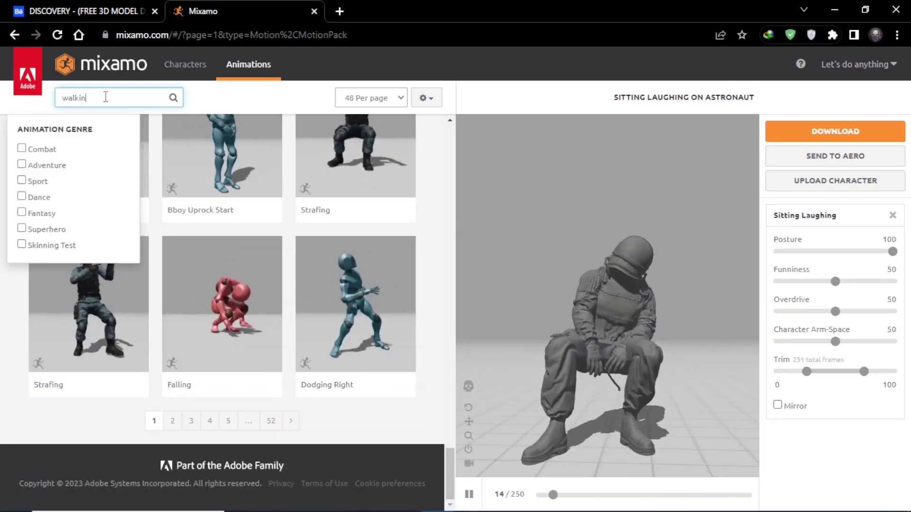
{"action": "key", "text": "Return"}
{"action": "left_click", "coordinate": [222, 417]}
{"action": "left_click_drag", "start_coordinate": [809, 313], "coordinate": [779, 313]}
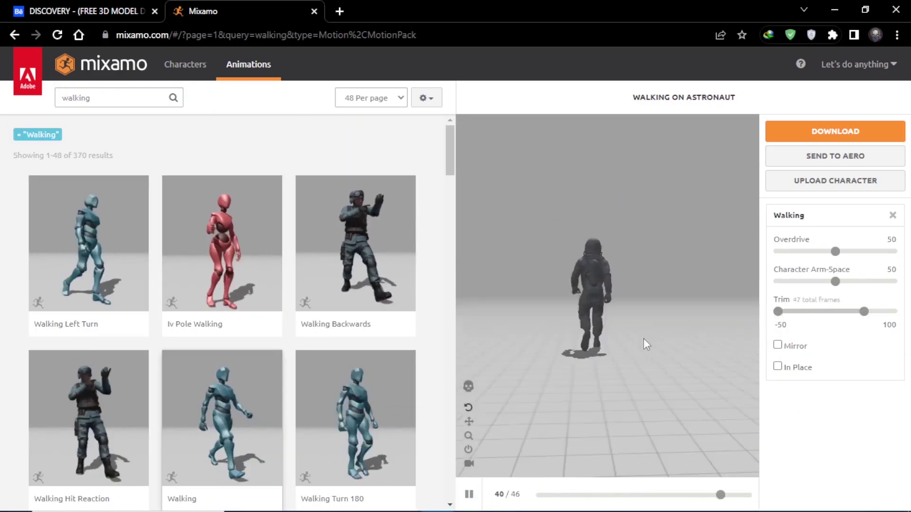
{"action": "scroll", "coordinate": [645, 342], "scroll_direction": "up", "scroll_amount": 5}
{"action": "scroll", "coordinate": [582, 366], "scroll_direction": "down", "scroll_amount": 5}
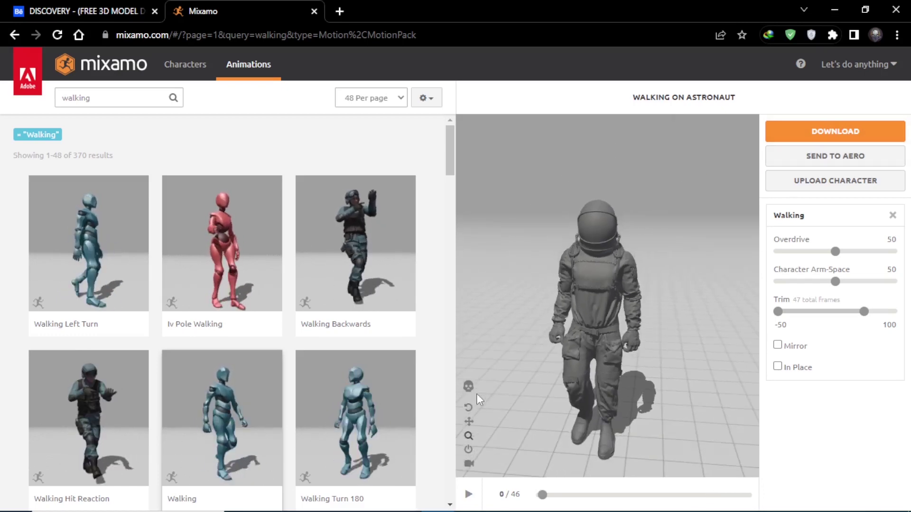
{"action": "left_click_drag", "start_coordinate": [533, 361], "coordinate": [737, 256]}
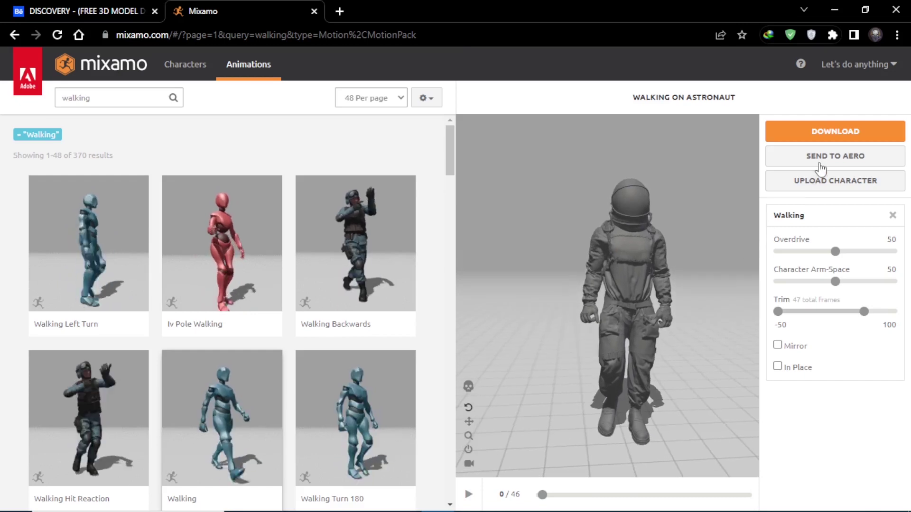
- Download the walking animation as FBX Binary with skin at 30 fps
{"action": "left_click", "coordinate": [816, 136]}
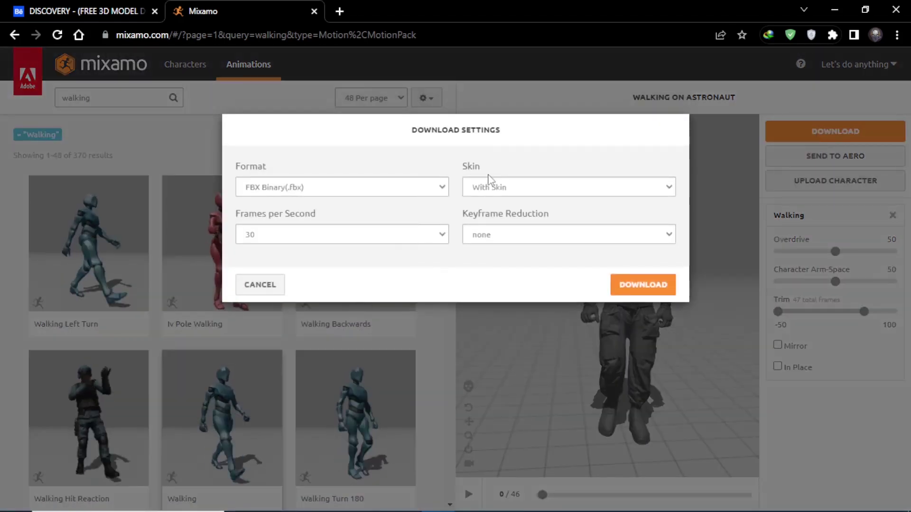
{"action": "key", "text": "Return"}
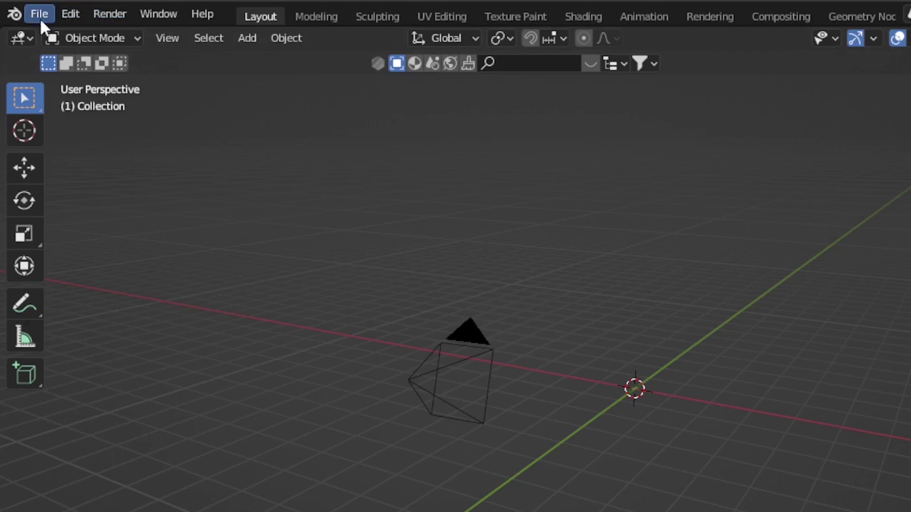
{"action": "left_click", "coordinate": [35, 16]}
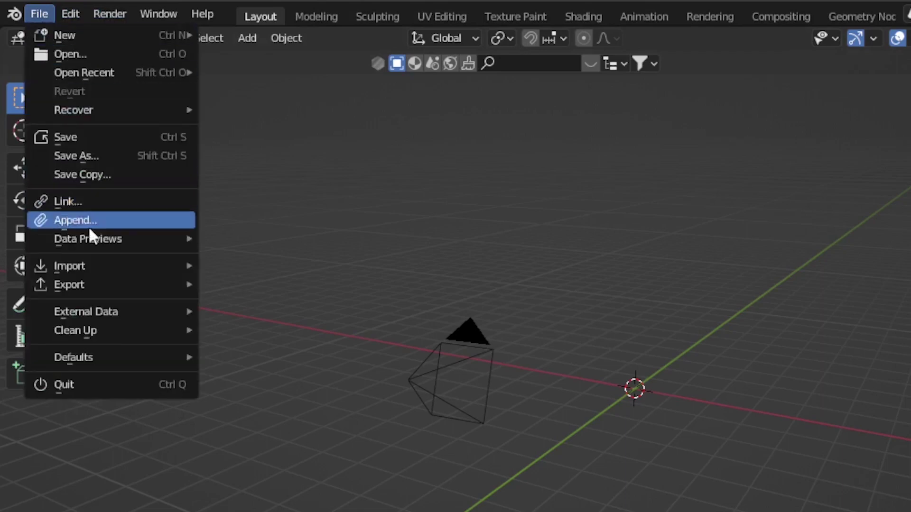
- Import the Mixamo FBX file into Blender and frame the rigged astronaut
{"action": "mouse_move", "coordinate": [99, 272]}
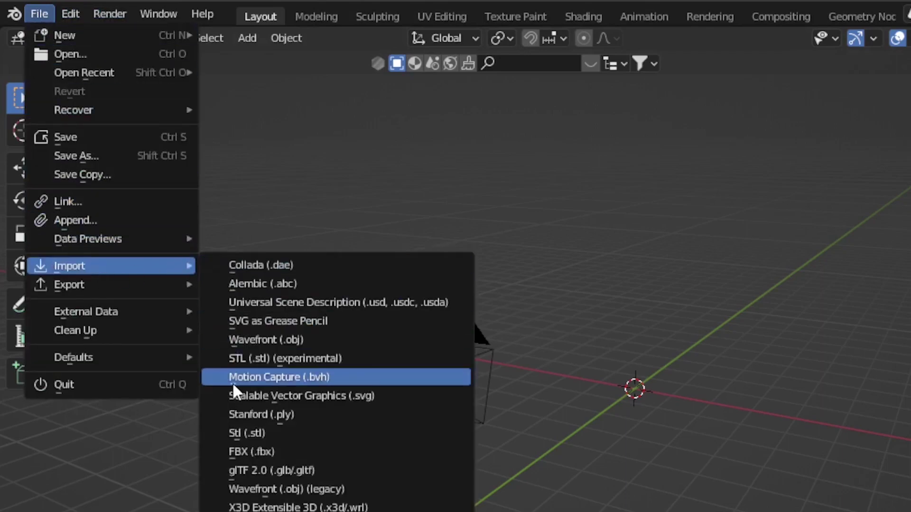
{"action": "left_click", "coordinate": [243, 451]}
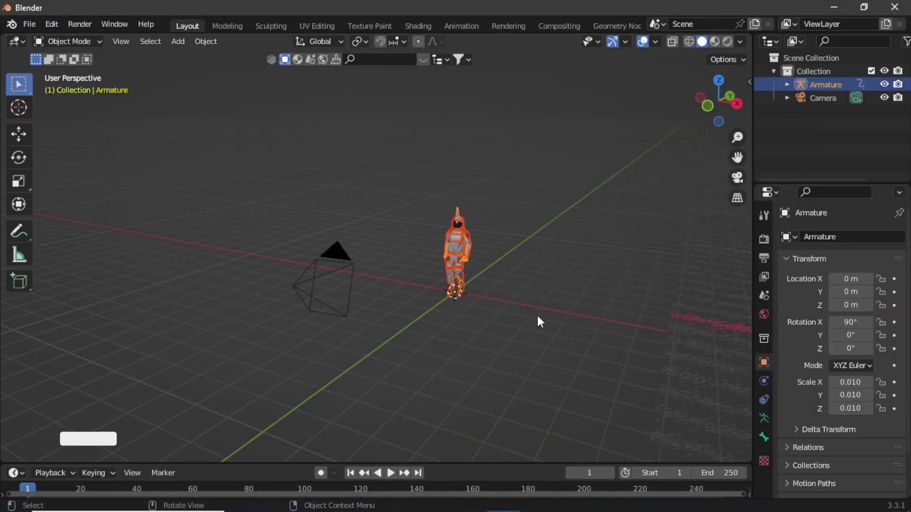
{"action": "key", "text": "KP_Decimal"}
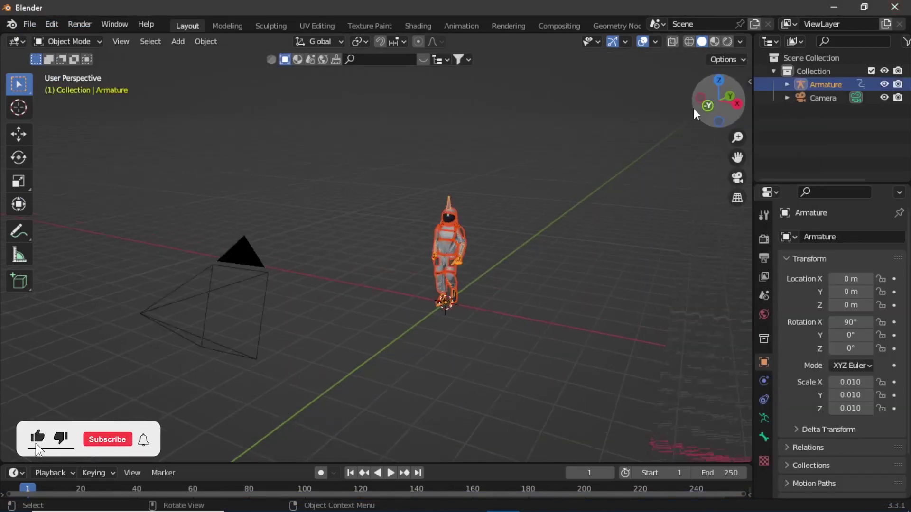
{"action": "left_click_drag", "start_coordinate": [698, 97], "coordinate": [764, 100]}
- Enlarge the timeline to show the keyframes and play the walking animation, then stop it
{"action": "left_click", "coordinate": [812, 58]}
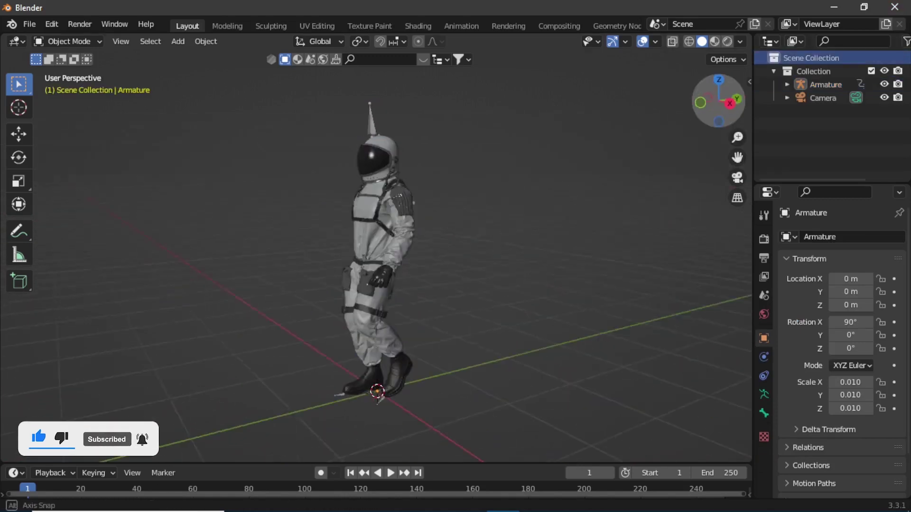
{"action": "scroll", "coordinate": [379, 237], "scroll_direction": "down", "scroll_amount": 2}
{"action": "left_click_drag", "start_coordinate": [387, 464], "coordinate": [388, 412]}
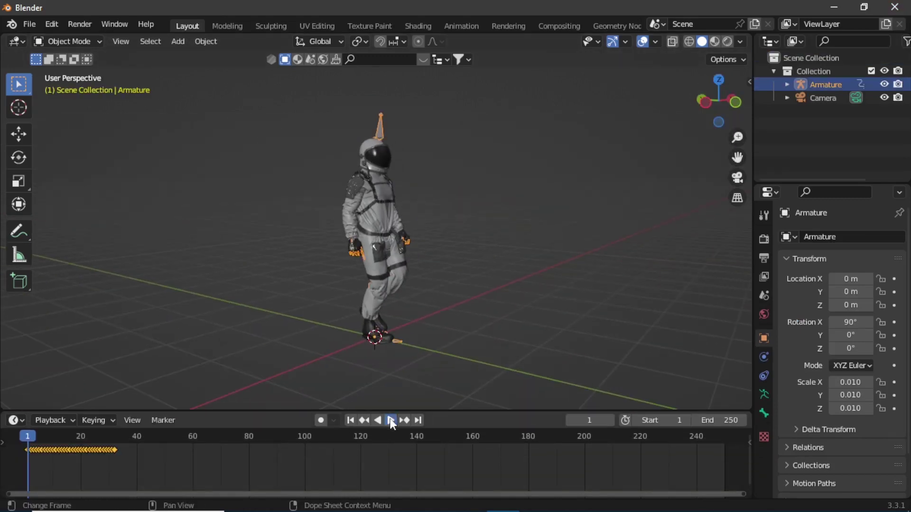
{"action": "left_click", "coordinate": [392, 421]}
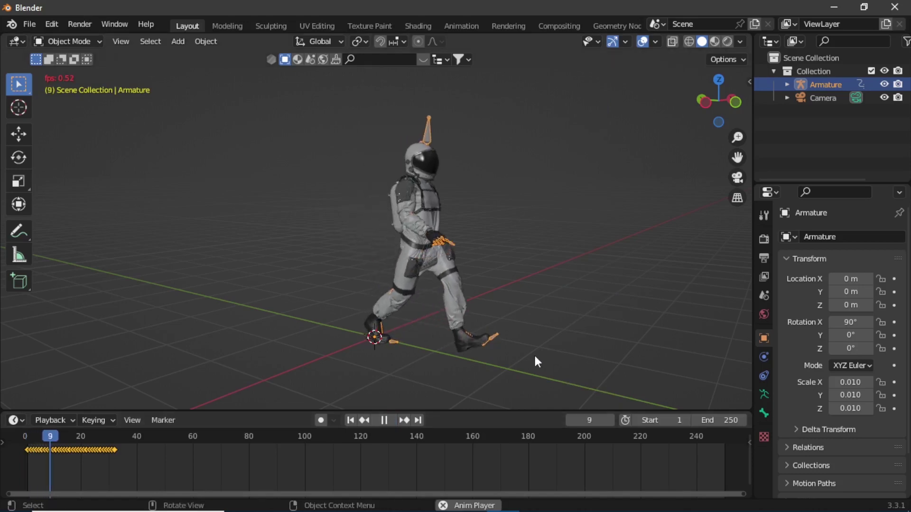
{"action": "key", "text": "space"}
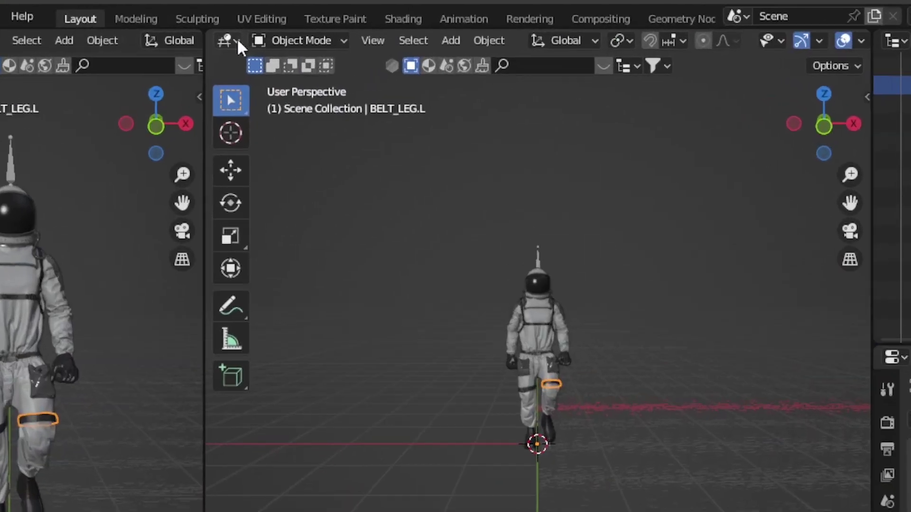
- Turn the viewport into a Shader Editor and inspect the leg belt and boots materials
{"action": "left_click", "coordinate": [293, 41]}
{"action": "left_click", "coordinate": [272, 236]}
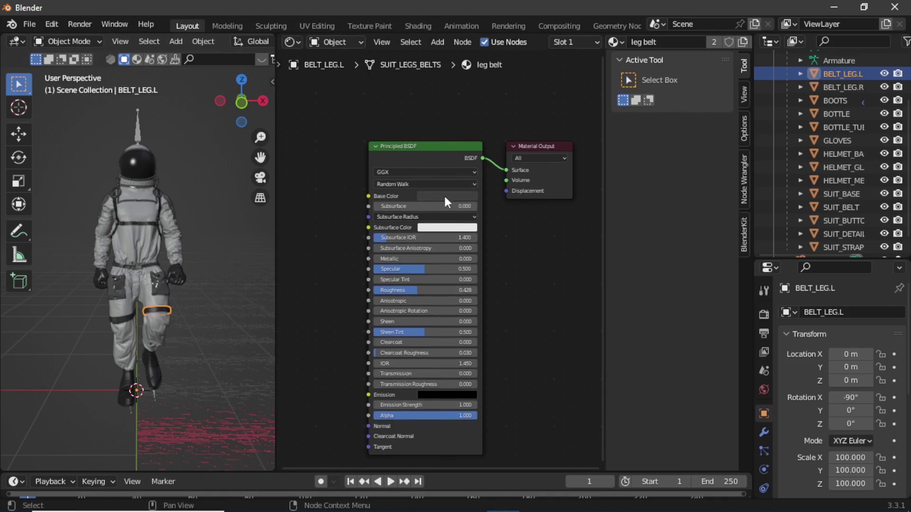
{"action": "scroll", "coordinate": [436, 272], "scroll_direction": "up", "scroll_amount": 3}
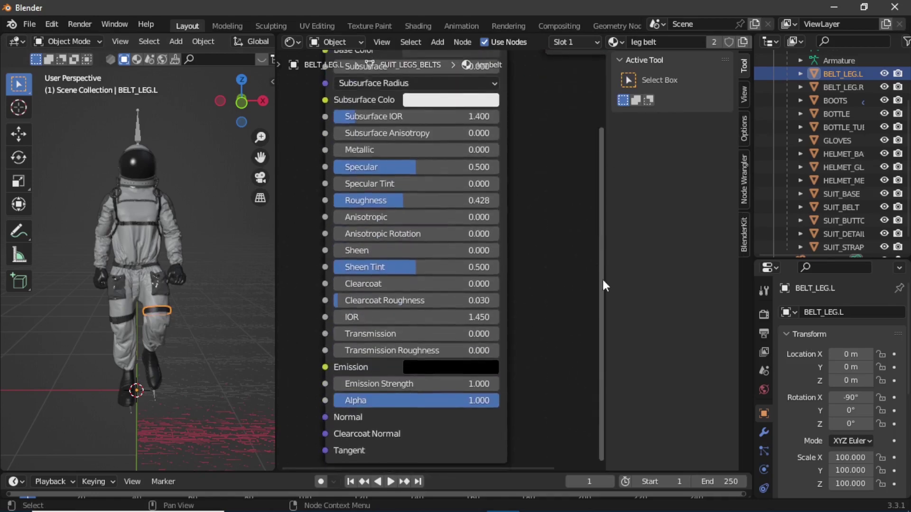
{"action": "scroll", "coordinate": [603, 279], "scroll_direction": "down", "scroll_amount": 1}
{"action": "left_click", "coordinate": [457, 184]}
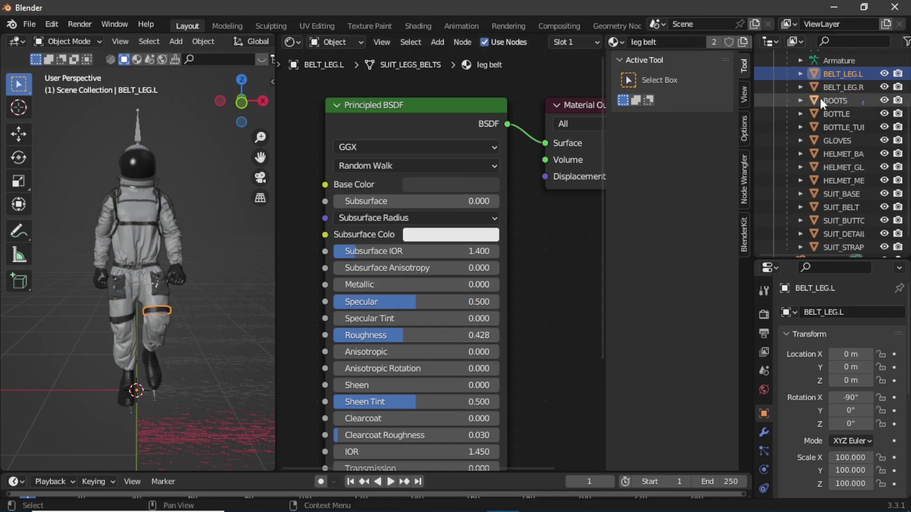
{"action": "left_click", "coordinate": [837, 88]}
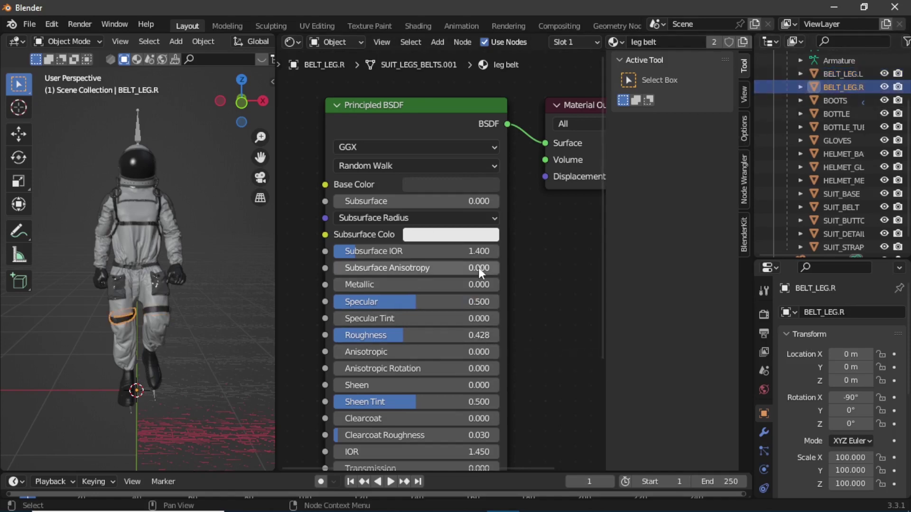
{"action": "left_click", "coordinate": [841, 101]}
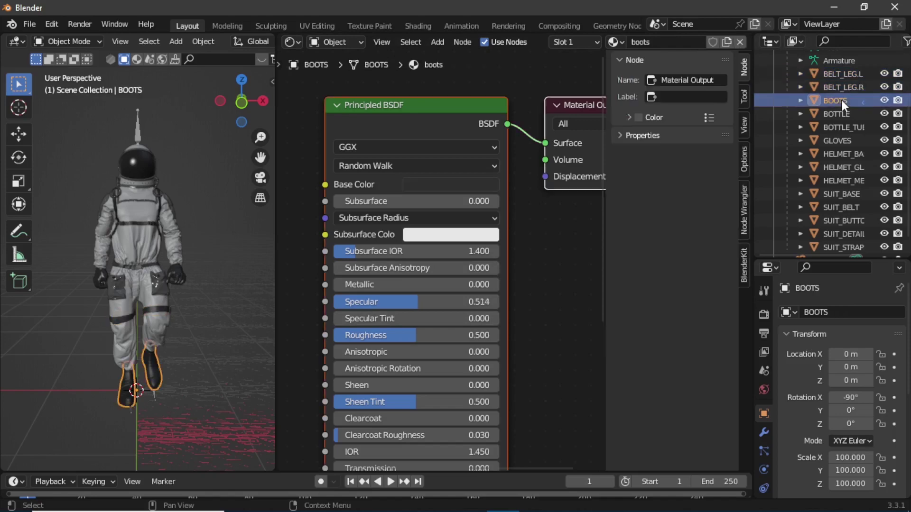